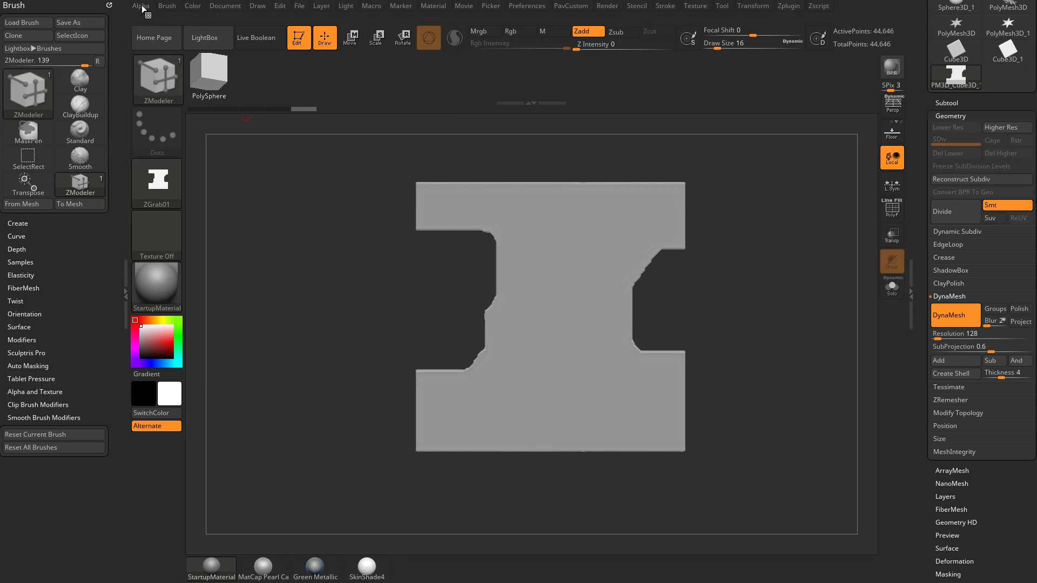
Step: Add the I-shaped ZGrab01 alpha to Spotlight, reposition it over the mesh, and delete it from Spotlight
left_click(141, 7)
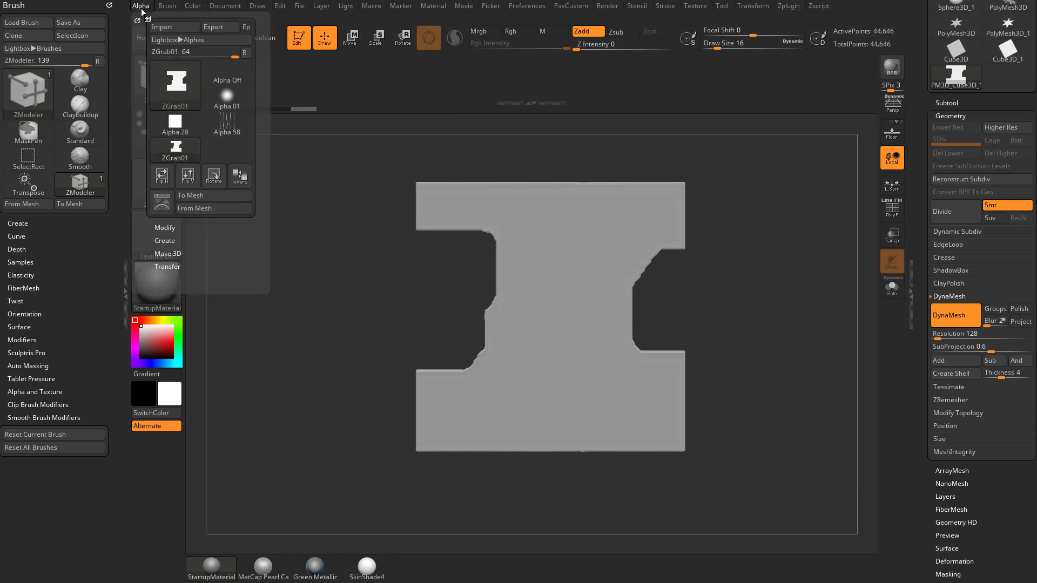
left_click(162, 209)
left_click_drag(483, 358, 369, 261)
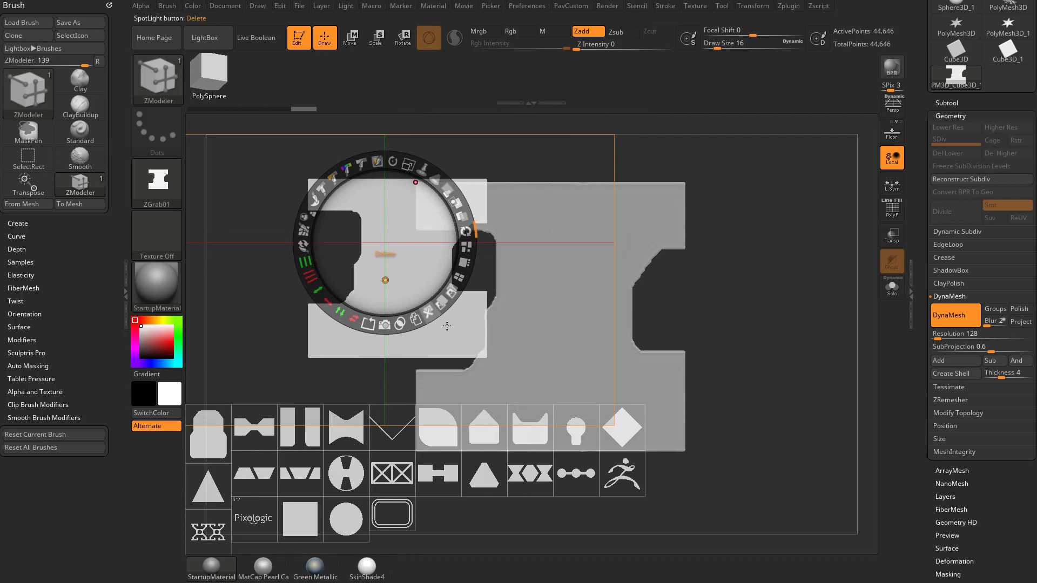
left_click(428, 312)
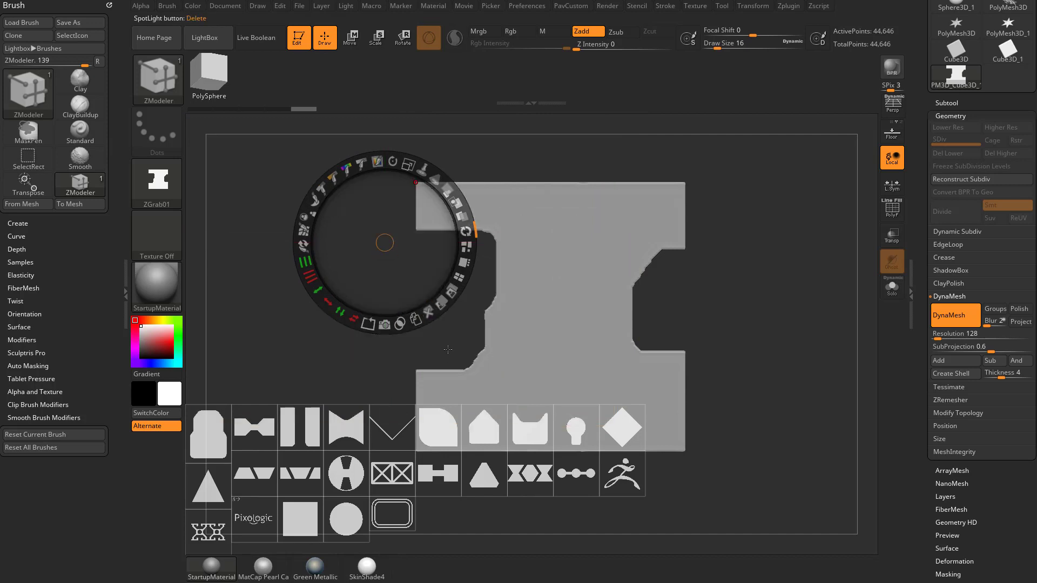
Step: Arrange the Spotlight images with Tile Unified, then hide Spotlight and show the Move gizmo on the mesh
left_click(460, 278)
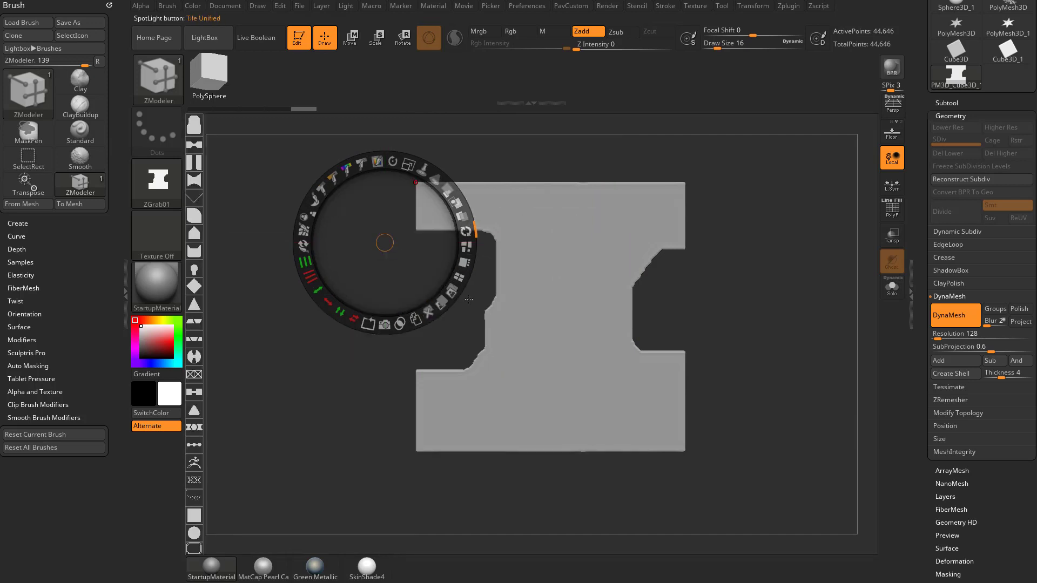
key("shift+z")
key("w")
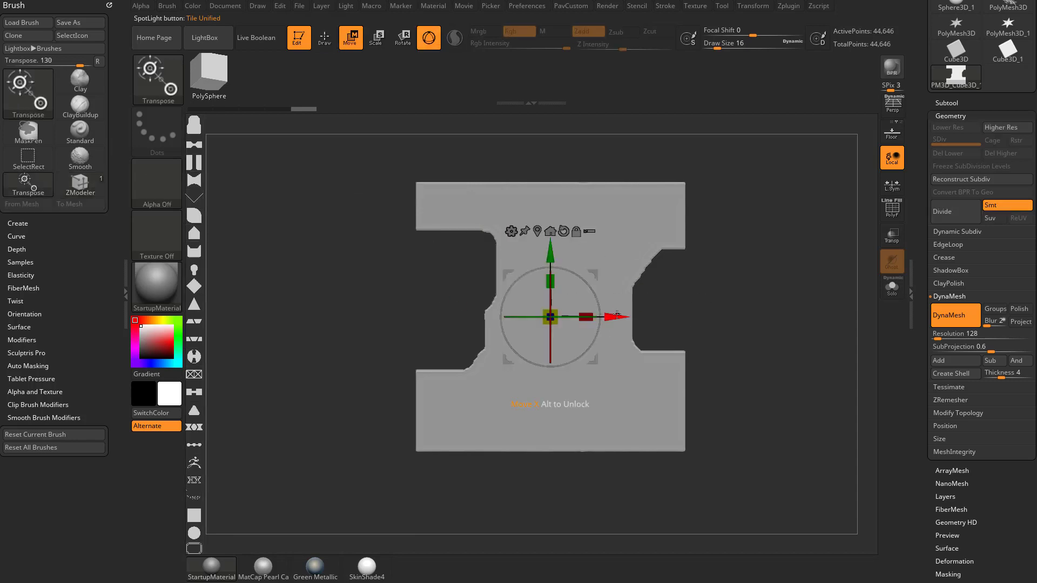
left_click_drag(594, 276, 591, 281)
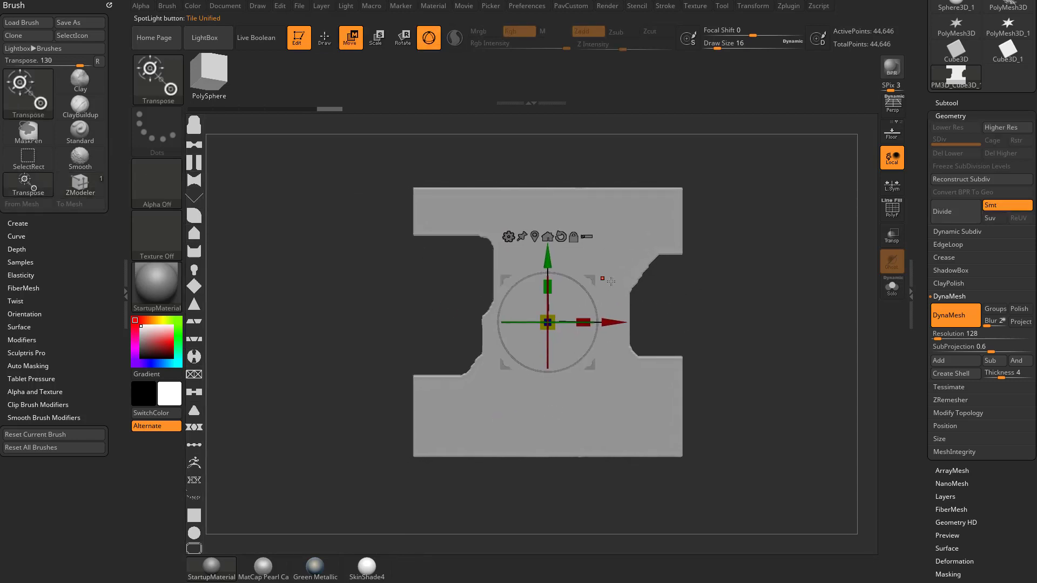
Step: Choose the IMM ModelKit brush and replace the current mesh with its Fins_1 part
key("b")
key("i")
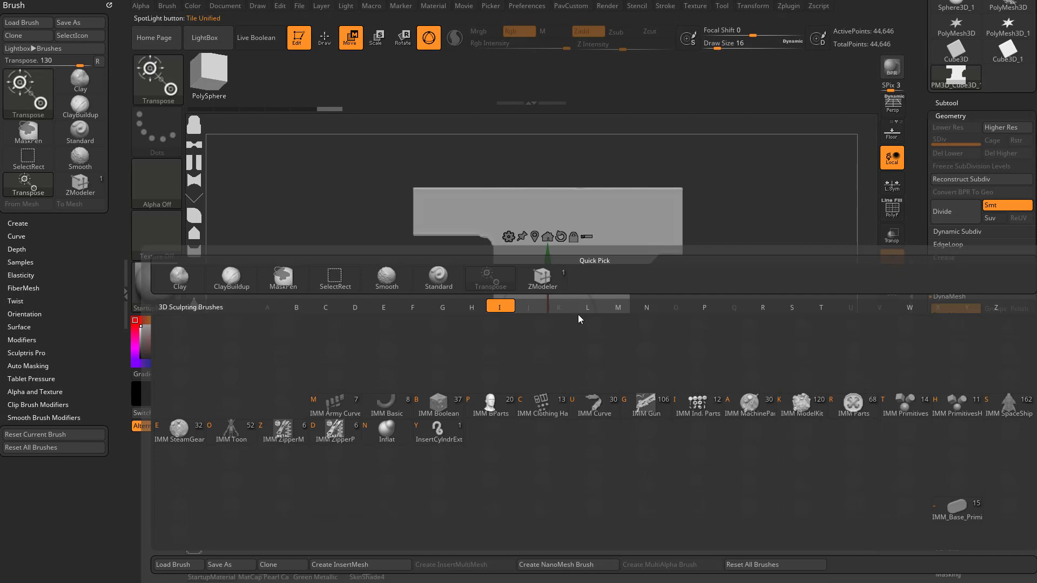
left_click(798, 413)
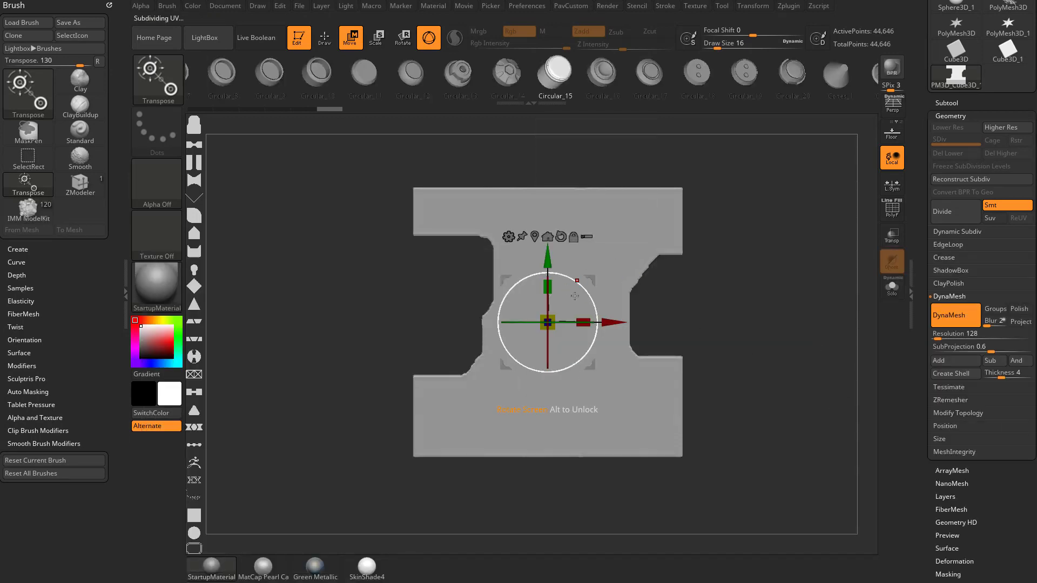
left_click(613, 76)
left_click_drag(702, 75, 579, 74)
left_click_drag(653, 76, 534, 76)
left_click_drag(713, 79, 589, 80)
left_click_drag(767, 74, 669, 91)
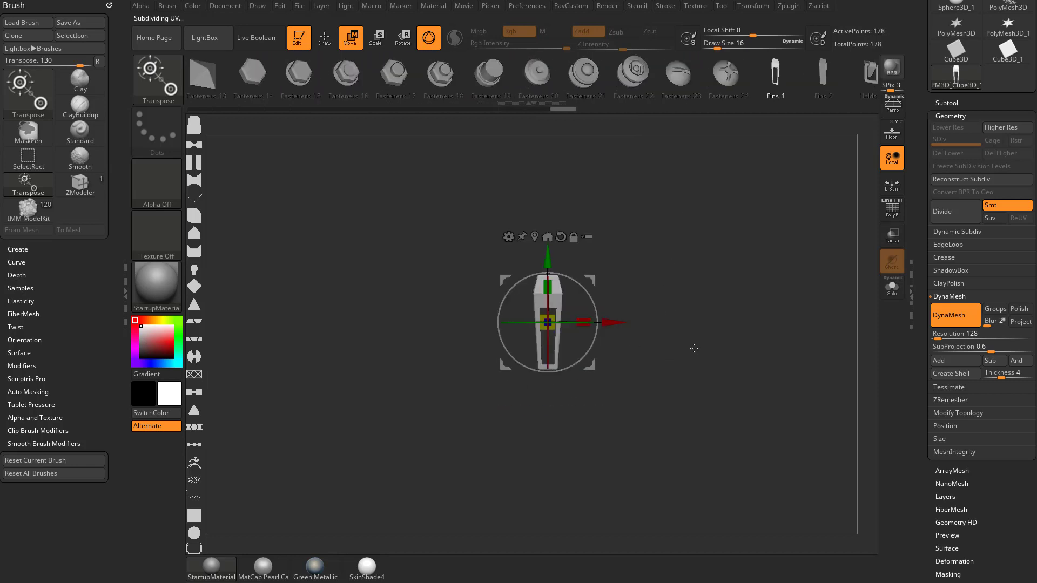
Step: Return to Draw mode and grab the enlarged fin from the canvas as a new alpha
key("shift+z")
key("shift+z")
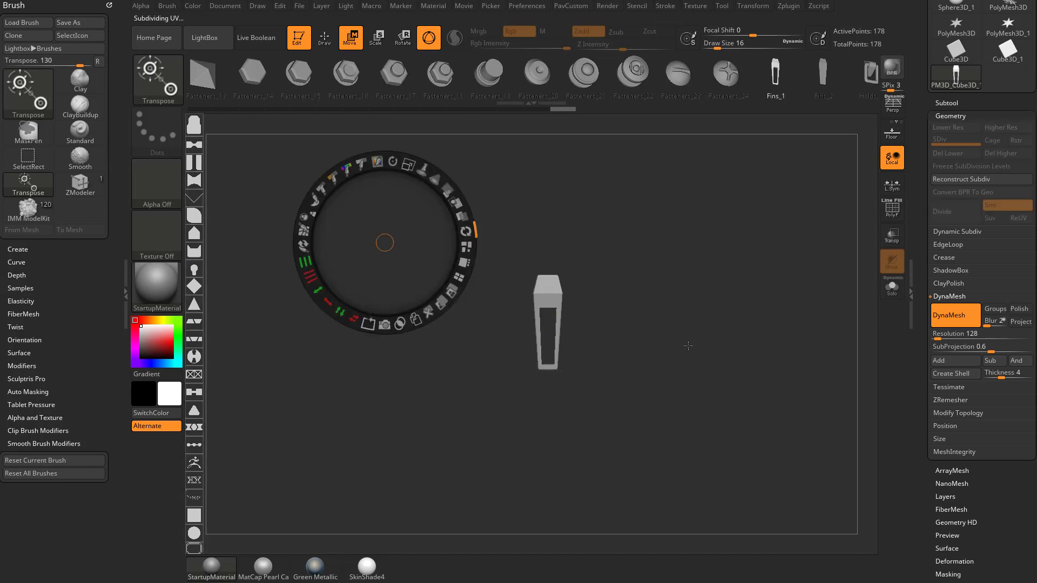
key("q")
mouse_move(736, 293)
right_mouse_down("ctrl")
mouse_move(795, 369)
mouse_move(753, 271)
right_mouse_up("ctrl")
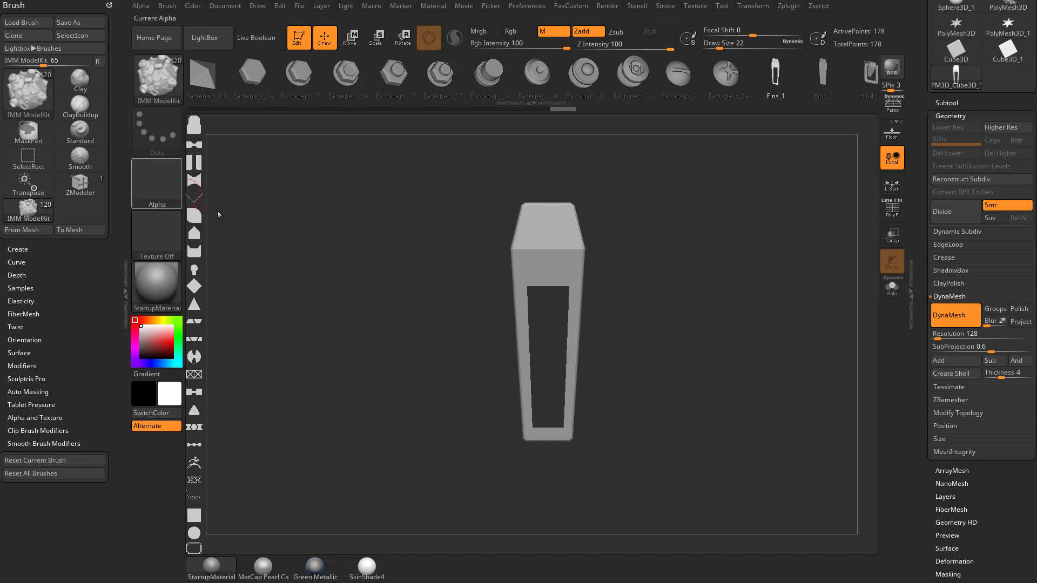
left_click(157, 182)
left_click(491, 404)
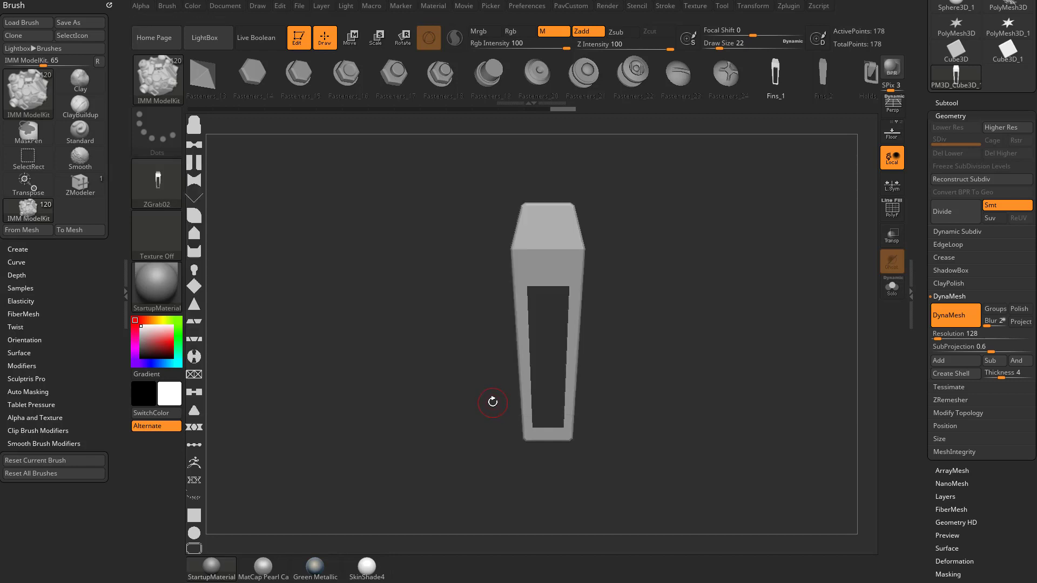
Step: Add the ZGrab02 fin alpha to Spotlight and snapshot it as a 3D subtool beside the original fin
left_click(176, 183)
mouse_move(485, 196)
left_click(140, 5)
mouse_move(178, 157)
key("z")
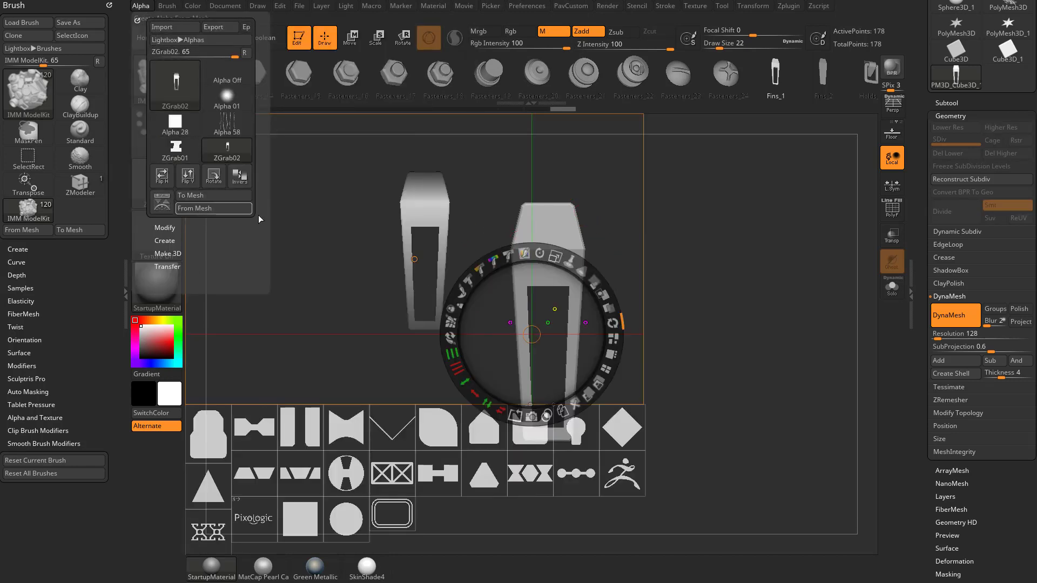
left_click_drag(356, 240, 657, 240)
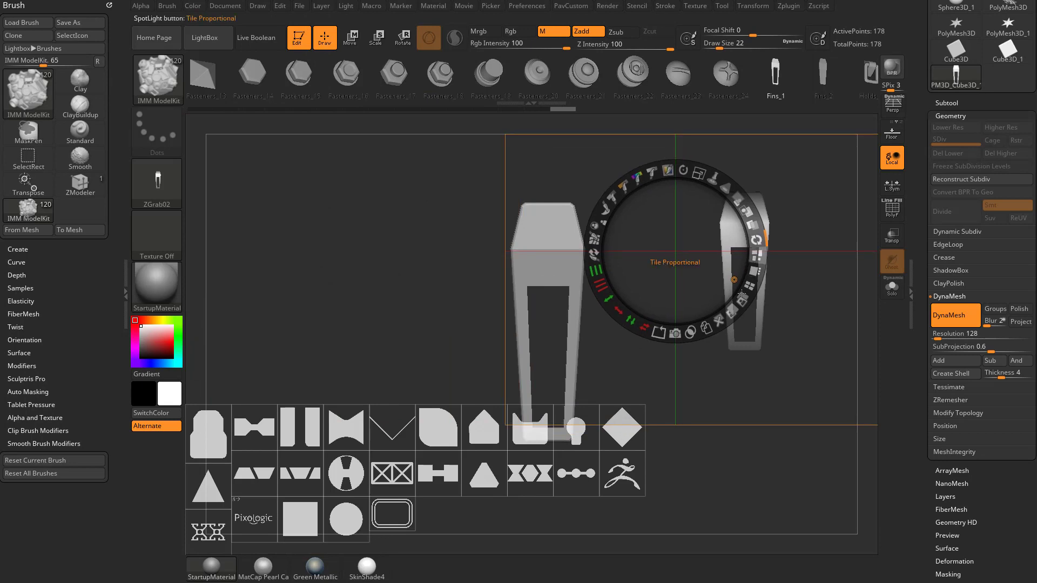
left_click(724, 337)
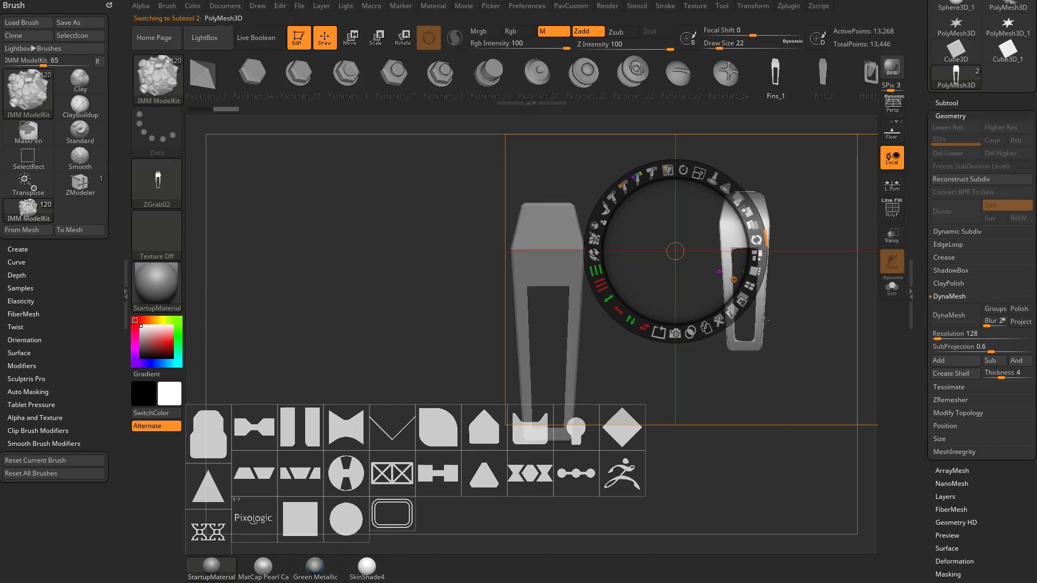
Step: Move the fin image in Spotlight between the two meshes, adjust its Intensity slightly, and hide Spotlight
key("shift+z")
left_click_drag(812, 246, 691, 272)
key("shift+z")
key("z")
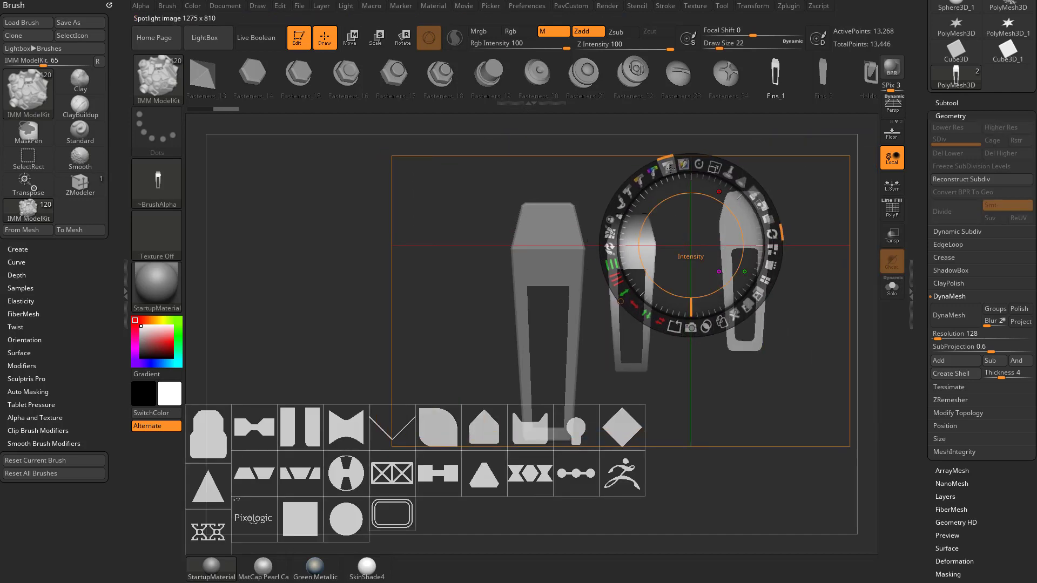
mouse_move(669, 167)
left_mouse_down()
mouse_move(686, 165)
mouse_move(659, 175)
mouse_move(679, 170)
left_mouse_up()
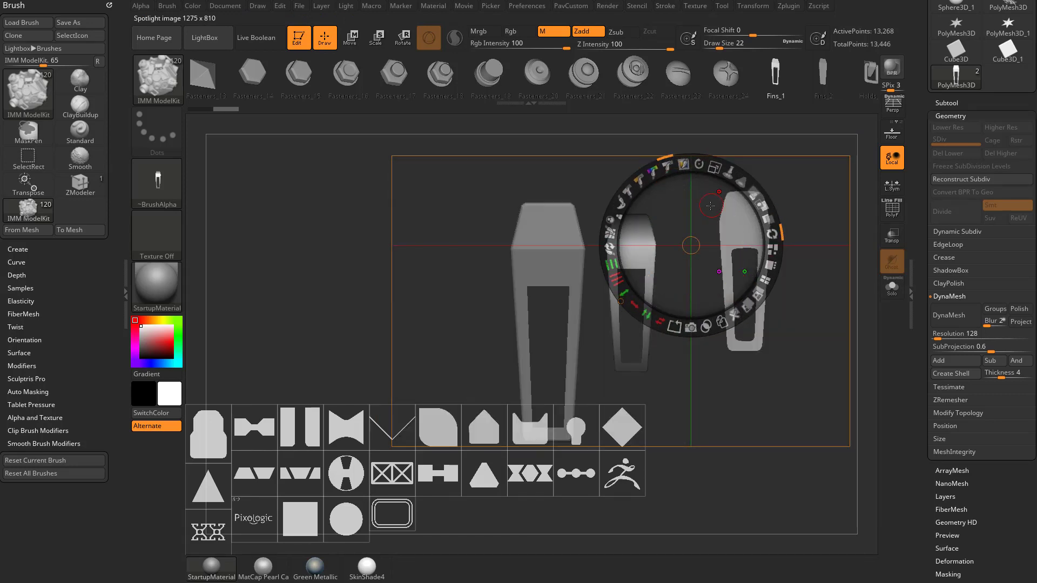
key("shift+z")
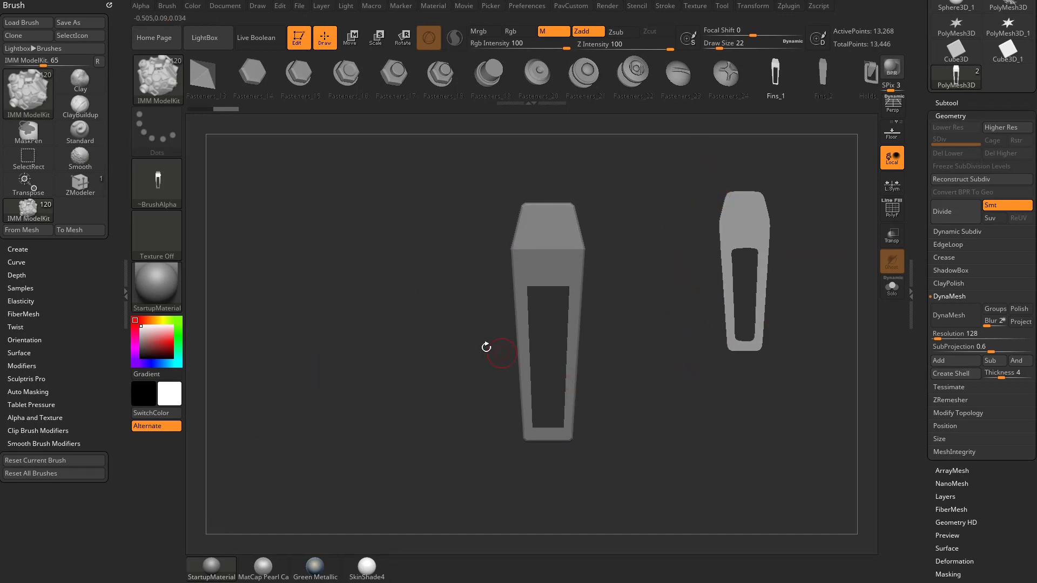
Step: Turn on Solo, select the original PM3D_Cube3D_1 fin subtool, and set the Draw Size to 39
left_click(946, 103)
left_click(891, 289)
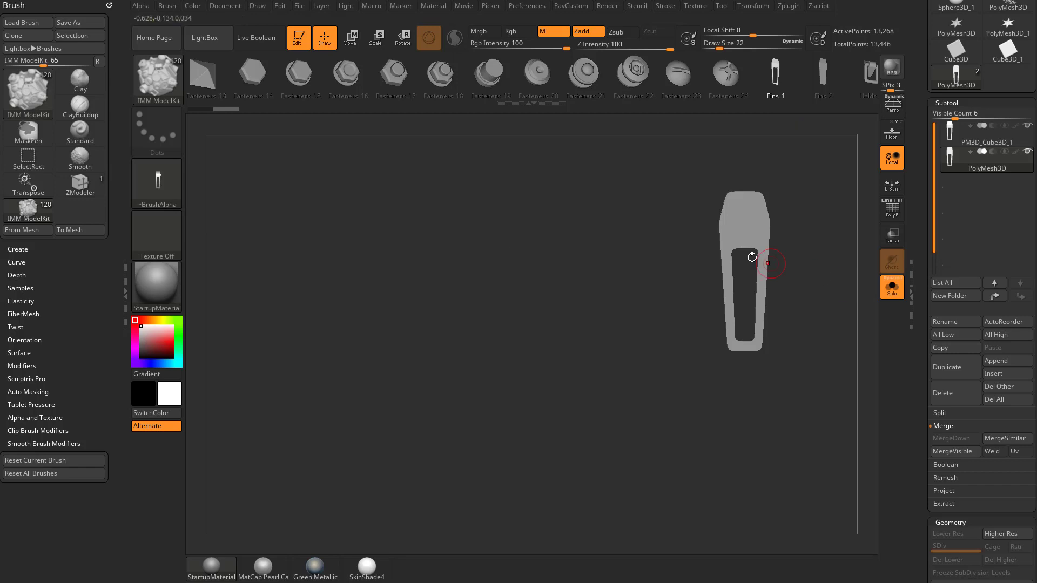
left_click(974, 145)
key("s")
key("s")
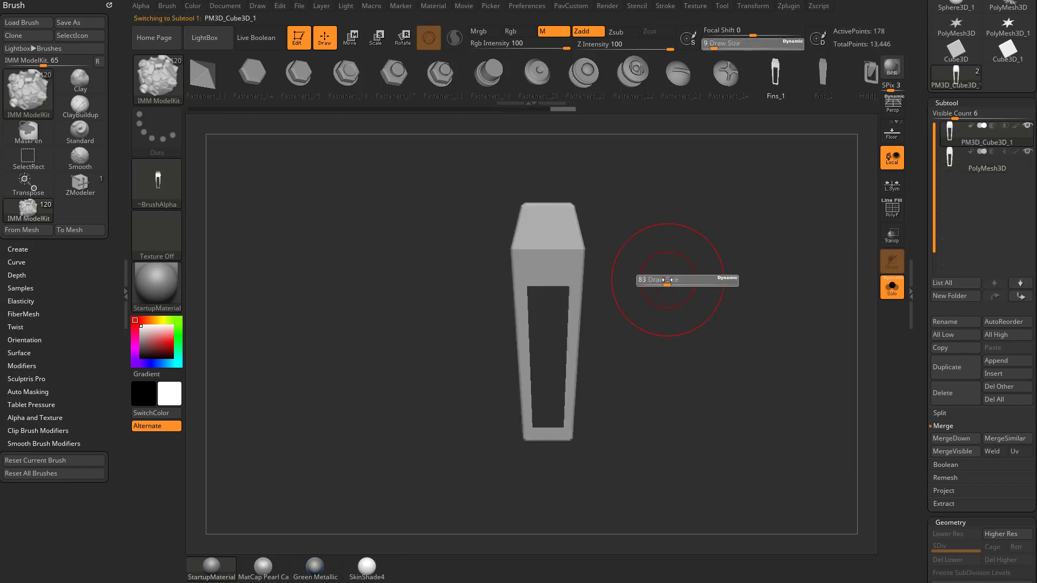
left_click_drag(667, 280, 660, 279)
Step: Create an alpha from the fin with From Mesh, zooming it out to leave a margin inside the frame
left_click(144, 7)
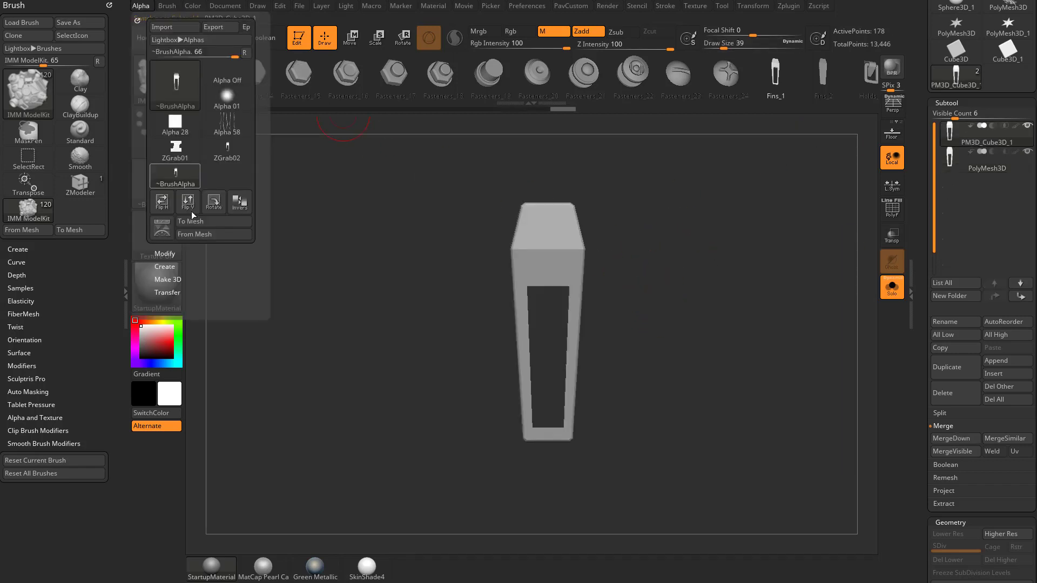
left_click(206, 233)
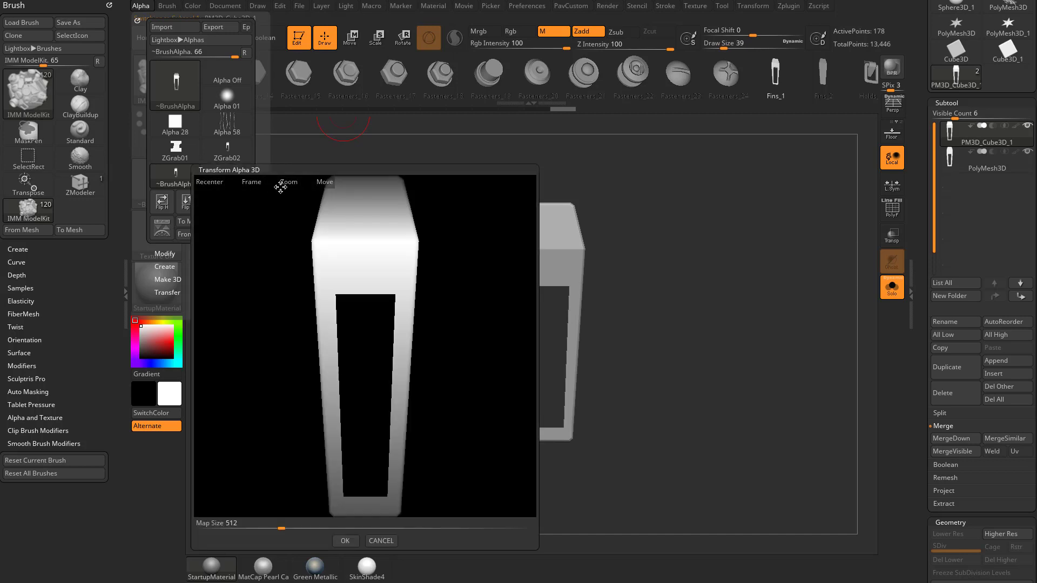
left_click_drag(284, 182, 324, 200)
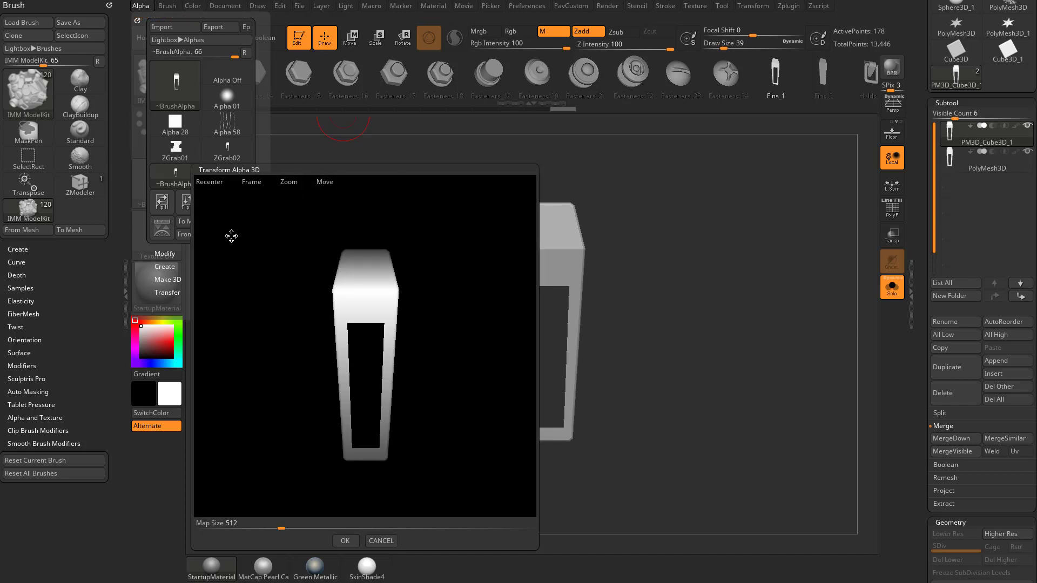
left_click(345, 541)
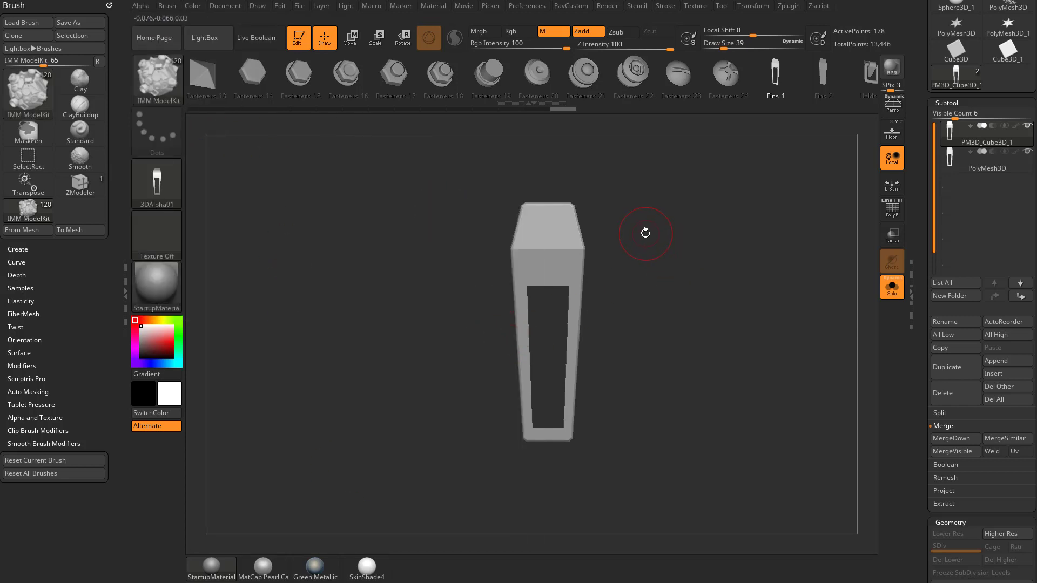
Step: Flatten the fin's front from a side view with a vertical ClipCurve cut and return to the front view
left_click_drag(687, 268, 611, 267)
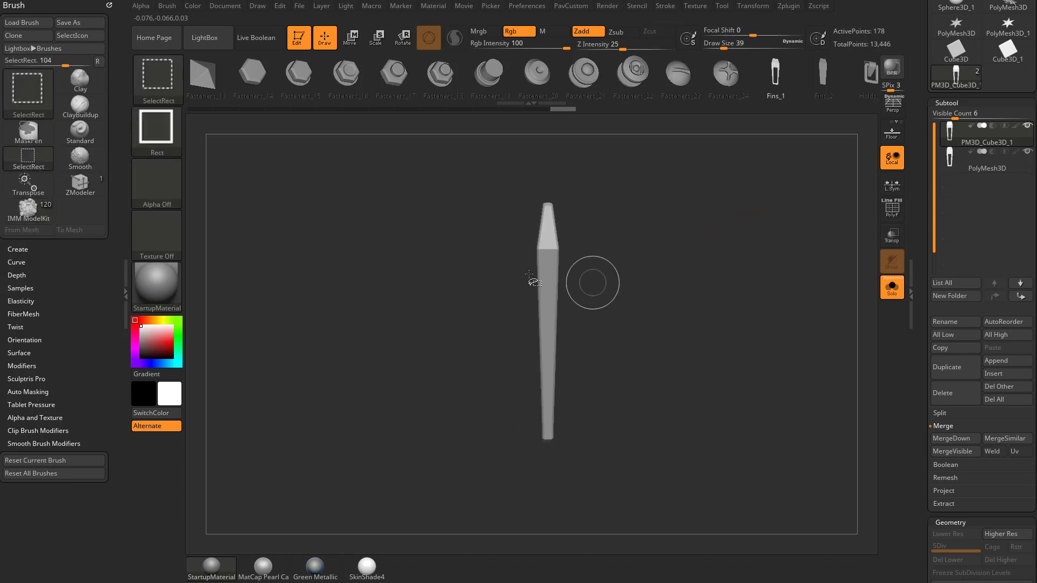
left_click(163, 84, "ctrl+shift")
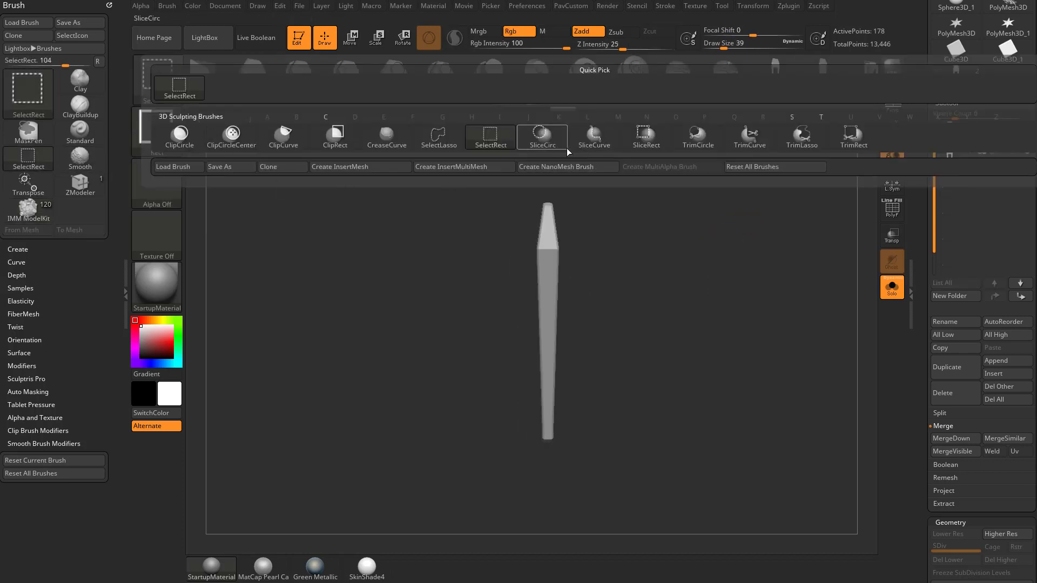
left_click(284, 137, "ctrl+shift")
mouse_move(578, 174)
left_mouse_down("ctrl+shift")
mouse_move(576, 513)
mouse_move(565, 505)
left_mouse_up("ctrl+shift")
left_click_drag(783, 322, 753, 347, "shift")
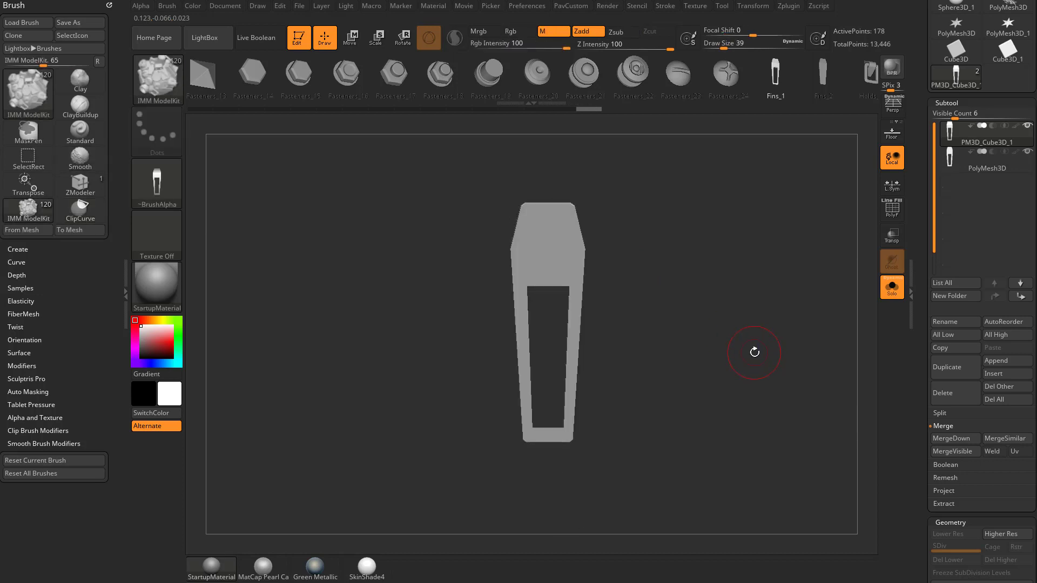
Step: Create another alpha from the flattened fin with From Mesh, scaled down within the frame
left_click(141, 6)
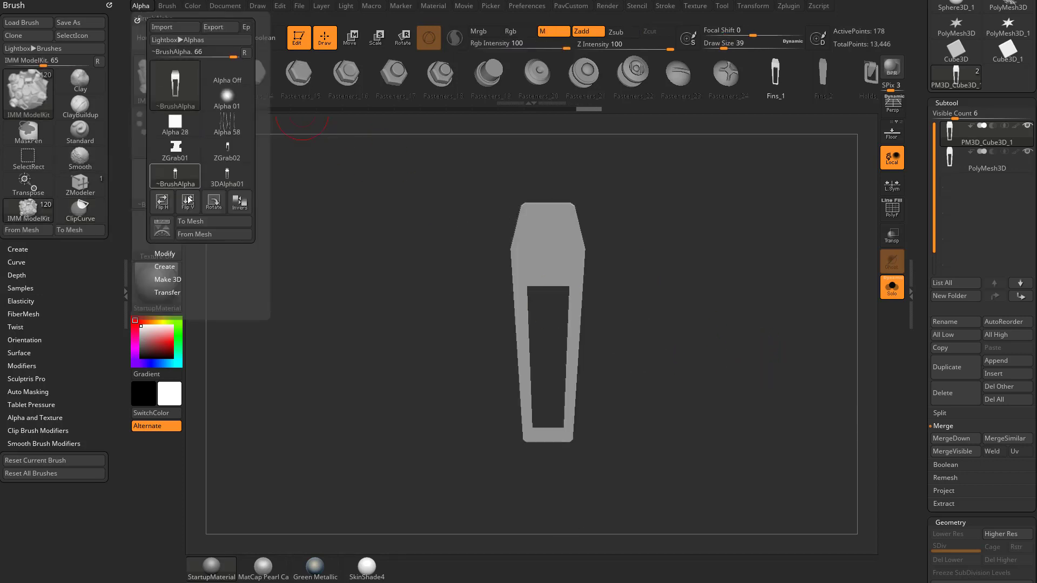
left_click(208, 231)
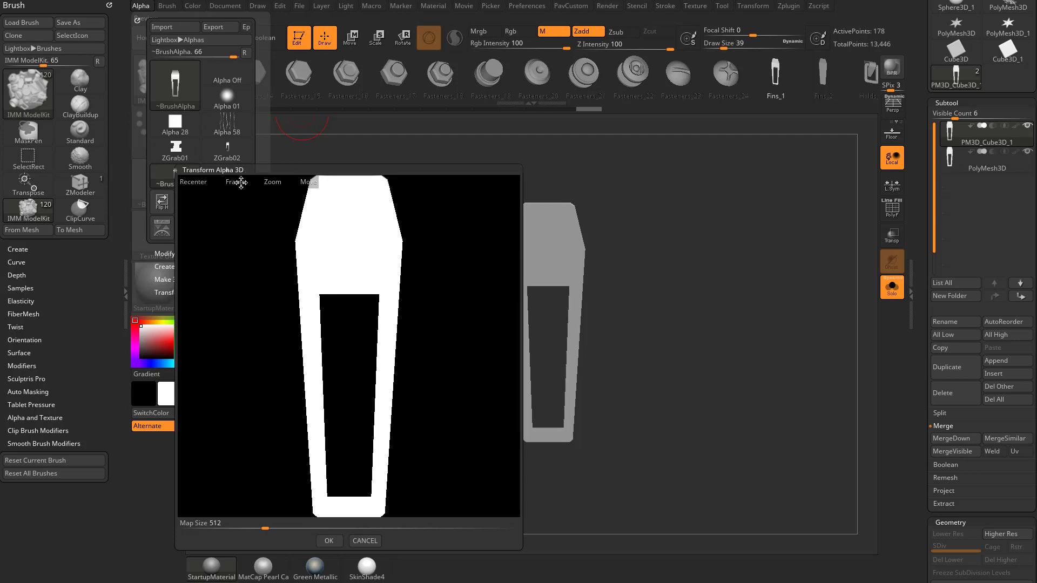
left_click_drag(272, 181, 218, 245)
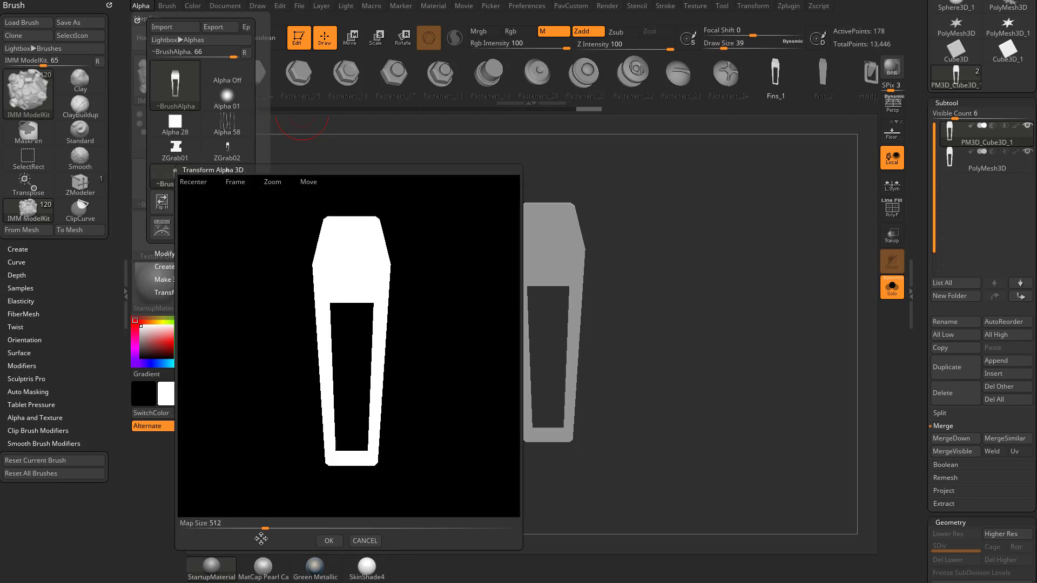
left_click(329, 540)
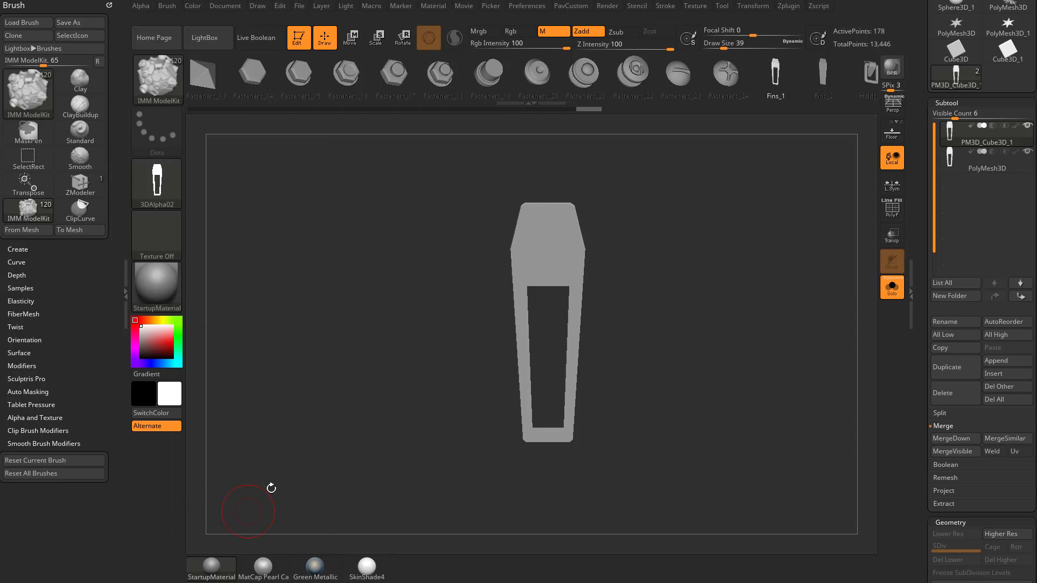
Step: Add the 3DAlpha02 fin alpha to Spotlight, reposition it, and snapshot it as another 3D subtool
left_click(157, 182)
left_click(147, 7)
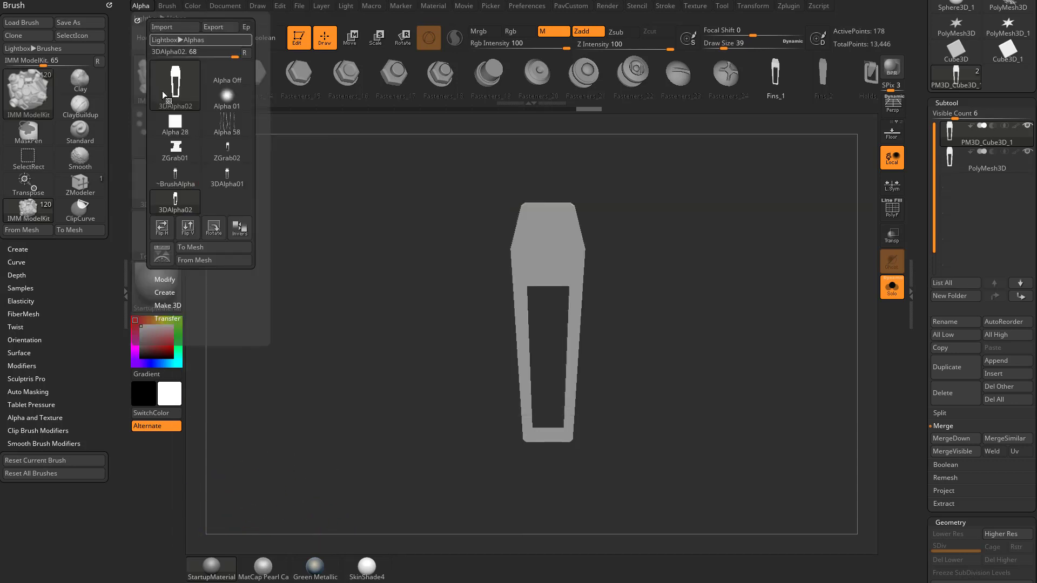
left_click(163, 254)
left_click_drag(304, 201, 458, 312)
left_click(466, 391)
key("shift+z")
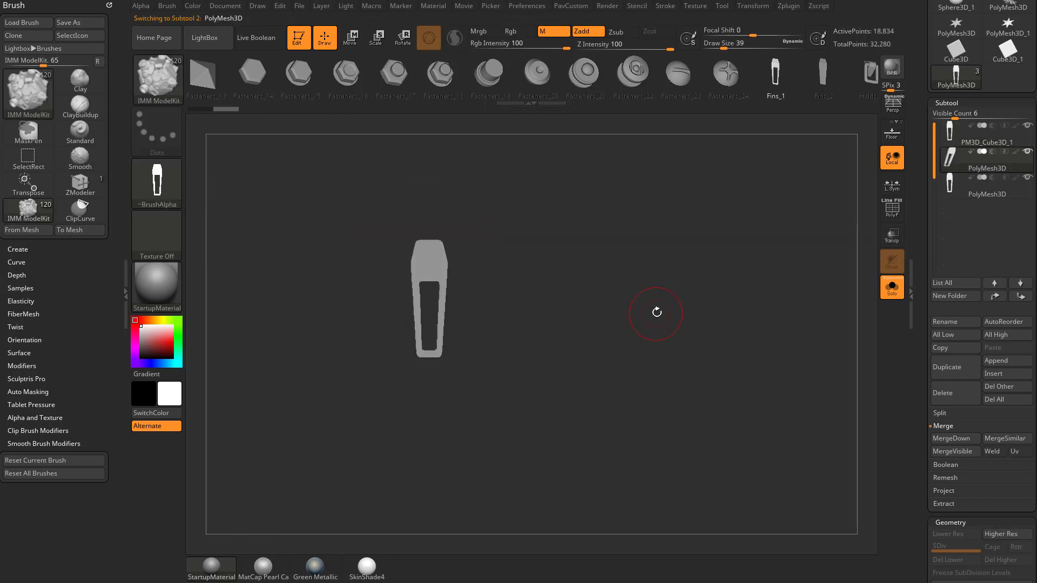
Step: Select the third subtool, the earlier rounded fin snapshot, and delete it, accepting the irreversible operation
mouse_move(657, 312)
left_mouse_down()
mouse_move(772, 314)
mouse_move(653, 313)
left_mouse_up()
key("shift+z")
left_click(987, 186)
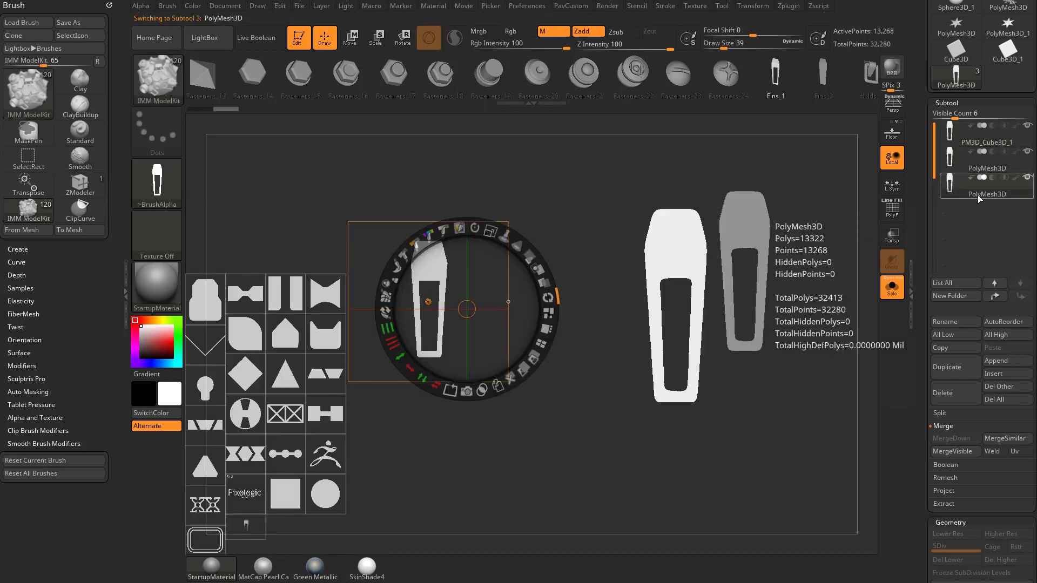
left_click(943, 399)
left_click(946, 418)
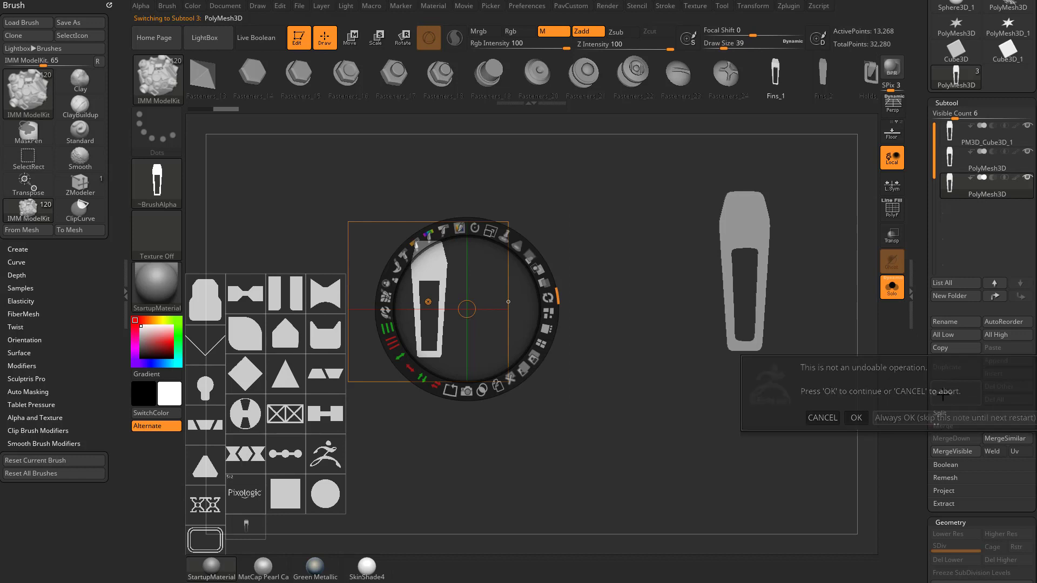
Step: Delete the remaining fin snapshot subtool with Spotlight turned off, and set the draw size to 22
left_click(943, 392)
key("shift+z")
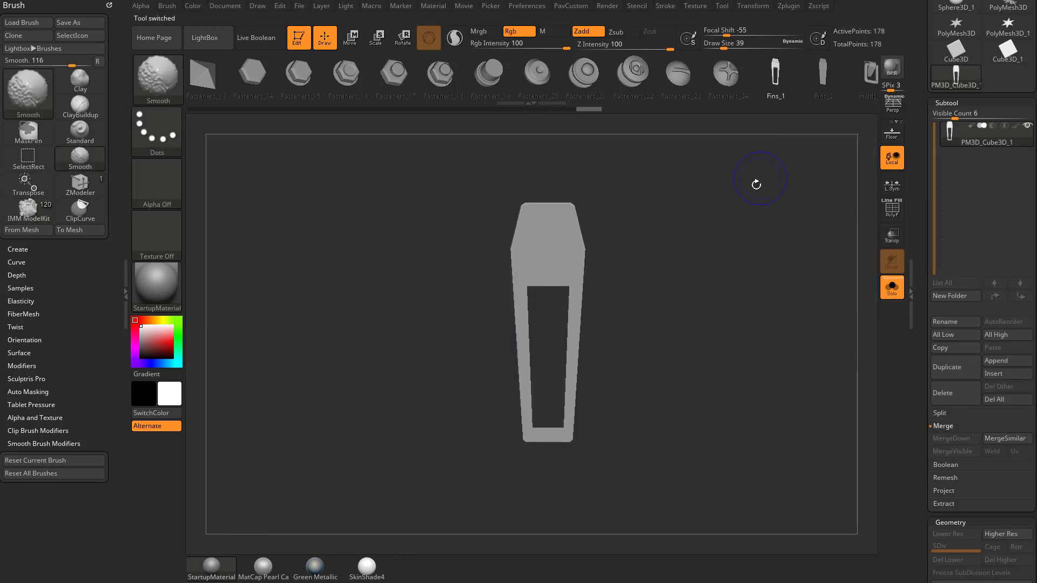
key("s")
left_click(669, 294)
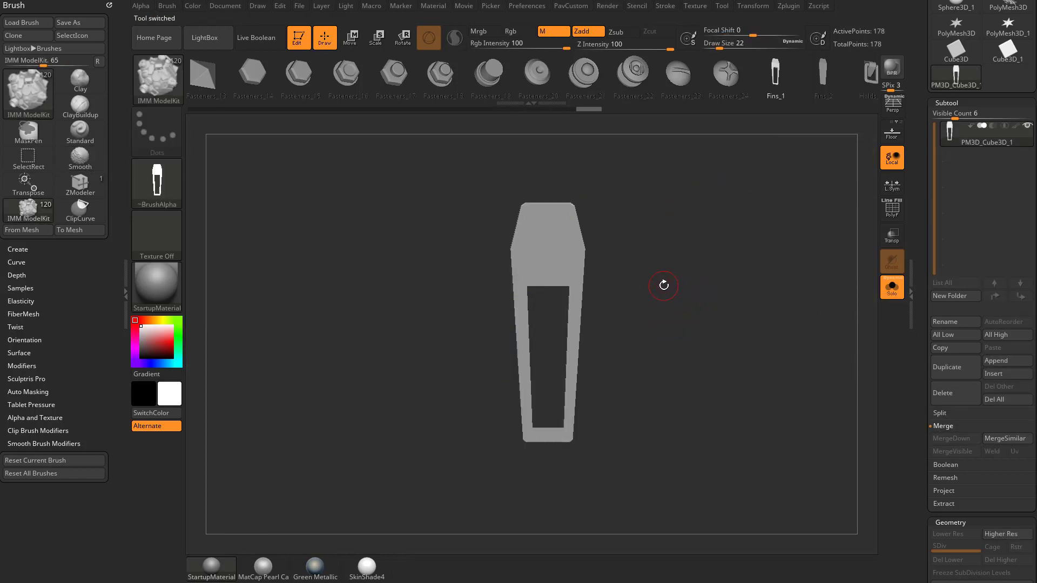
Step: Resize the document to 512 by 512 with proportions unlocked, accept the irreversible resize, and clear the canvas
left_click(225, 7)
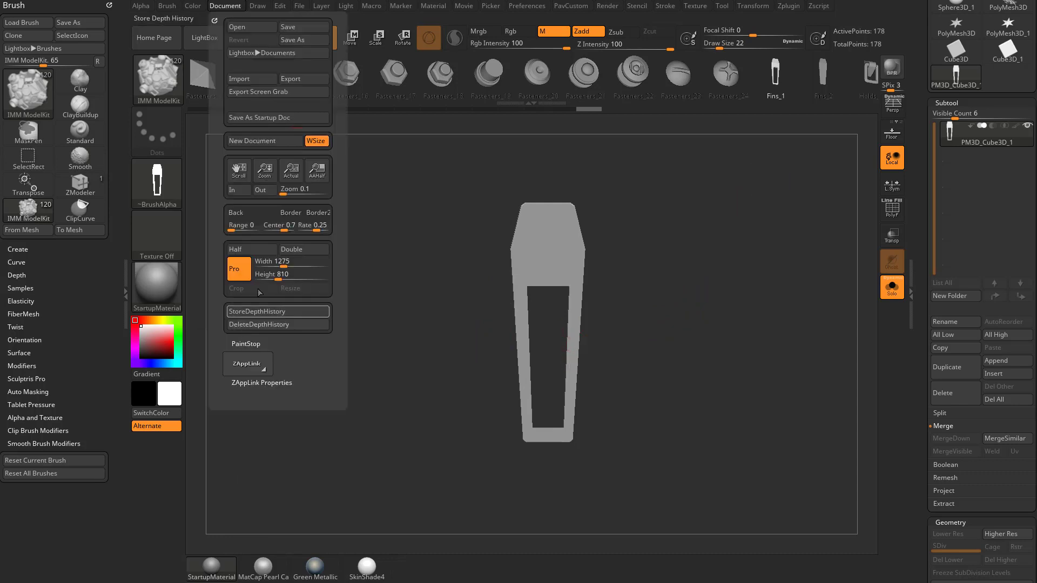
left_click(261, 262)
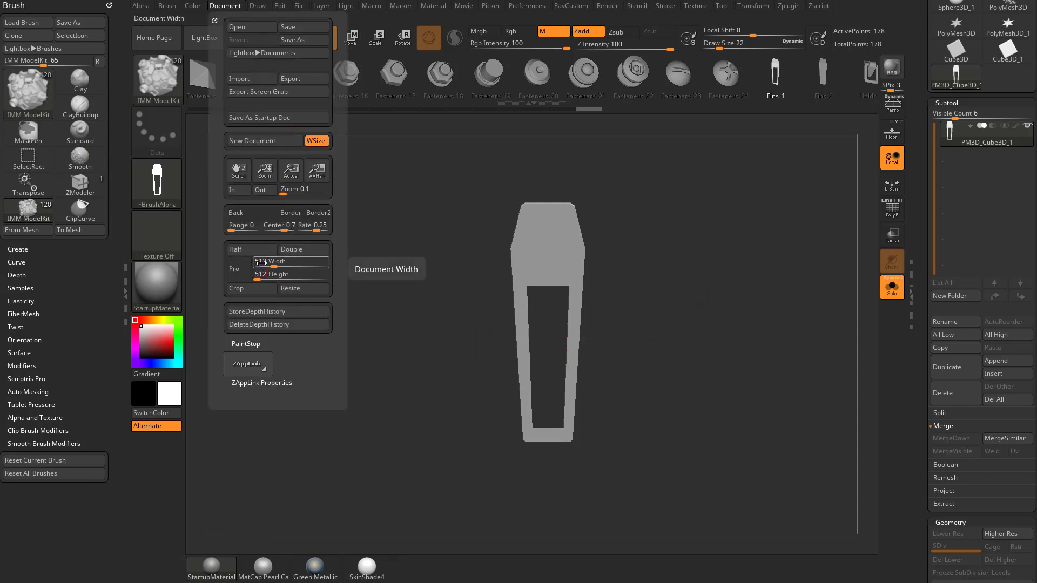
left_click(298, 289)
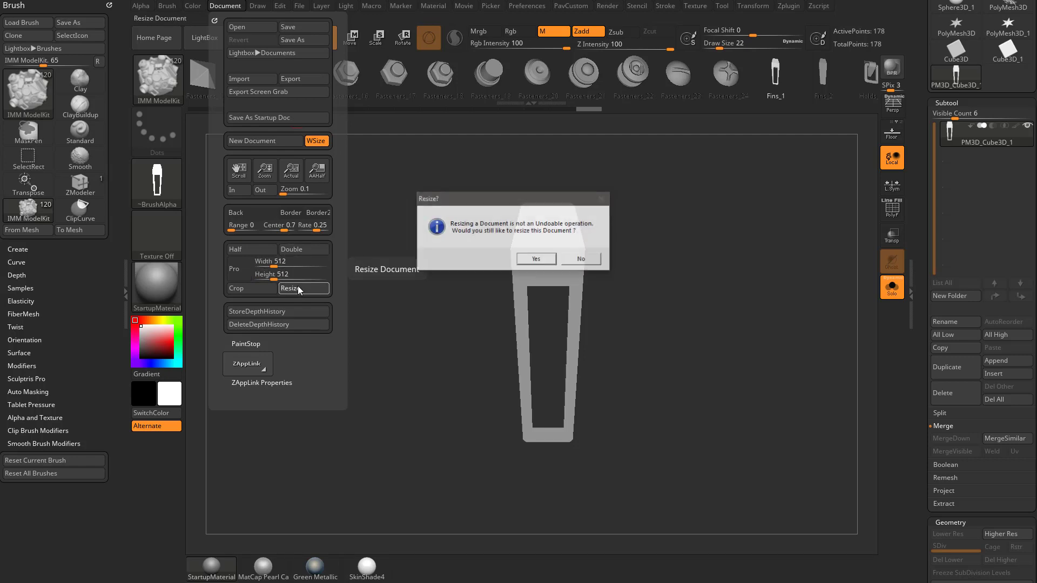
left_click(536, 258)
key("ctrl+n")
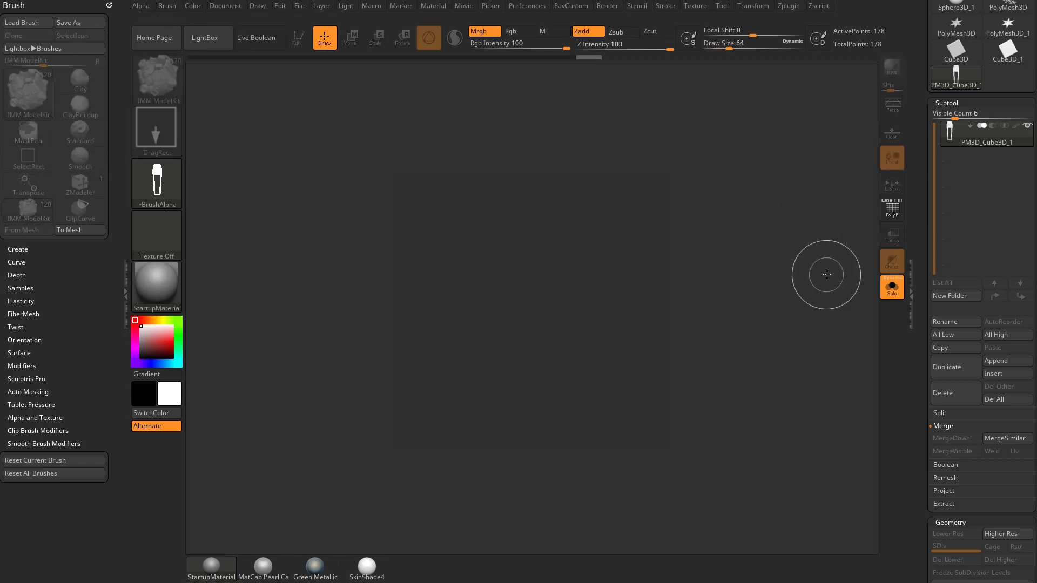
Step: Set the current color to black and apply it as the document's background color
left_click_drag(153, 349, 141, 357)
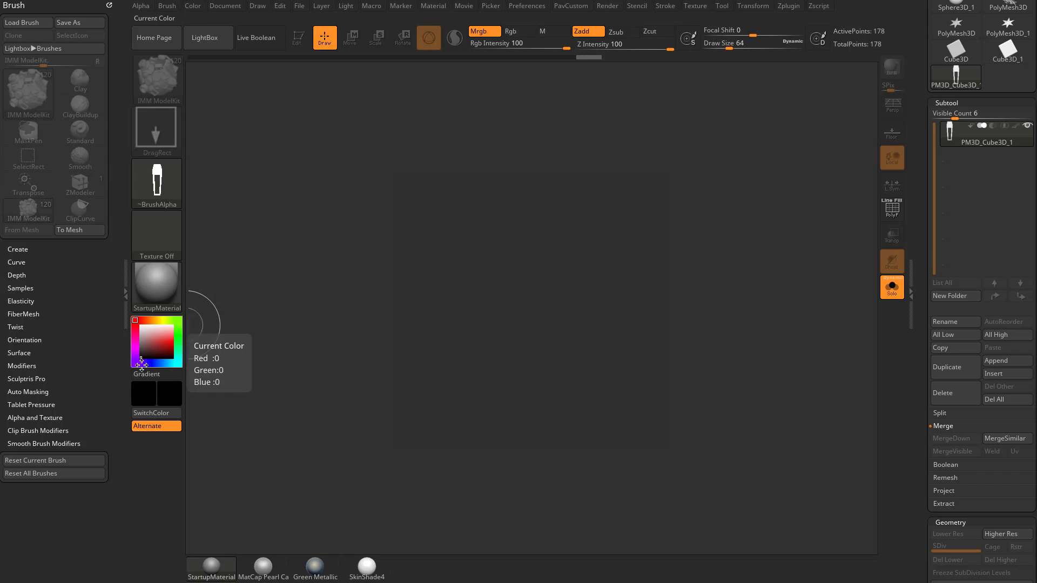
left_click(224, 6)
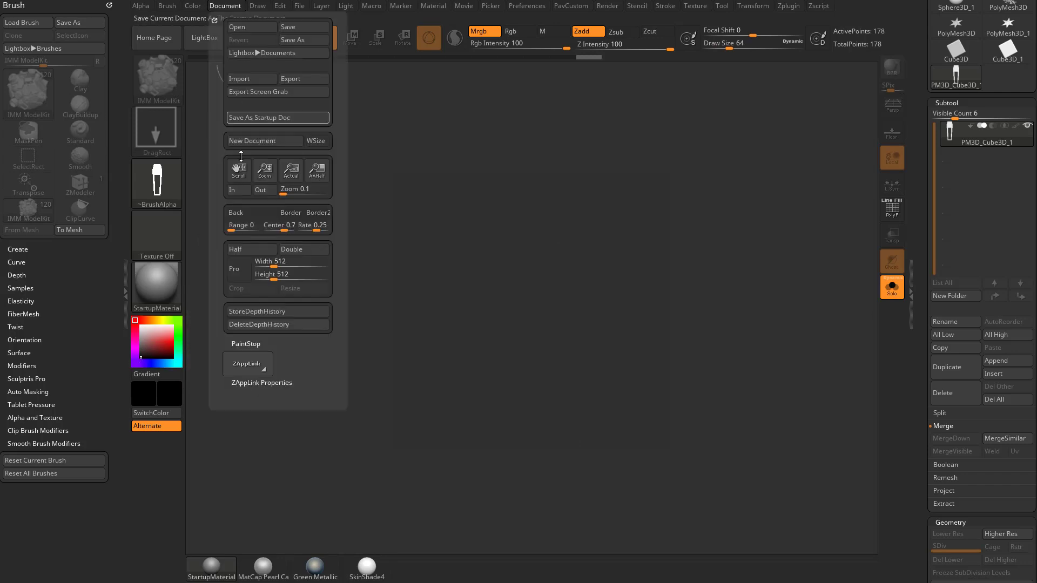
left_click(243, 216)
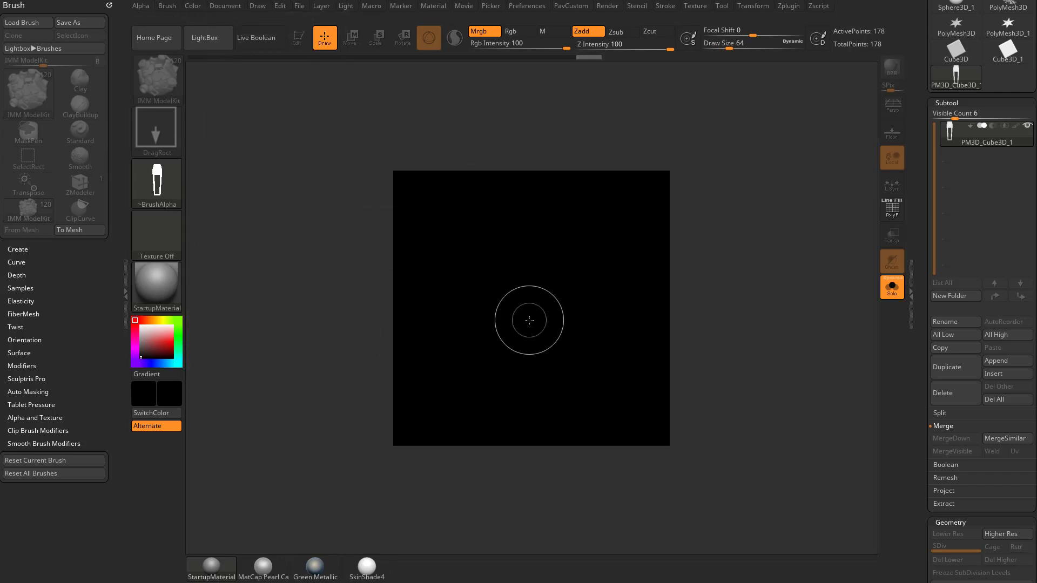
Step: Set the current color to white, draw the fin mesh on the black canvas, and snap it to an upright front view in Edit mode
left_click_drag(155, 337, 130, 321)
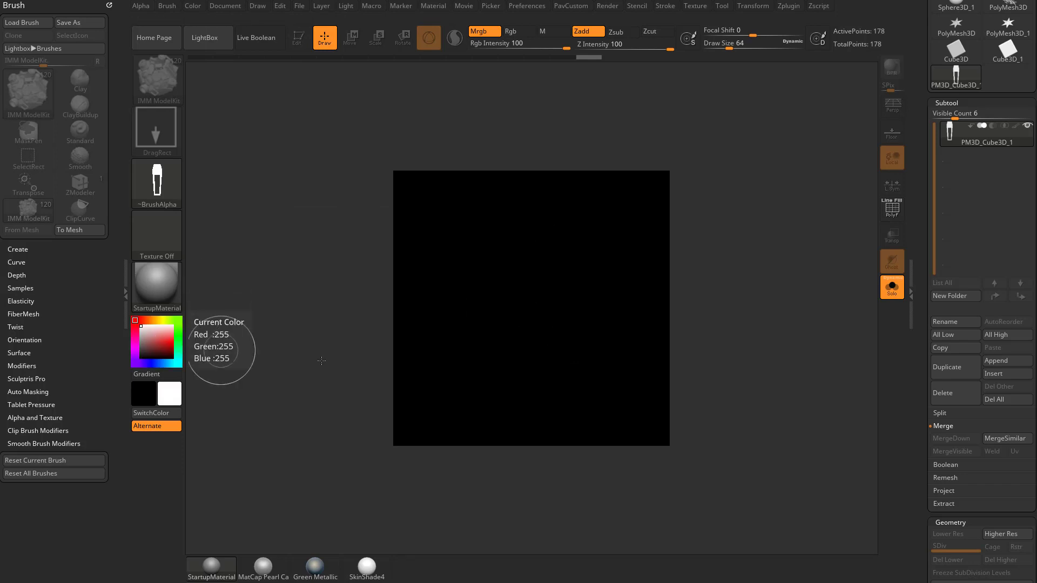
left_click_drag(512, 319, 545, 507)
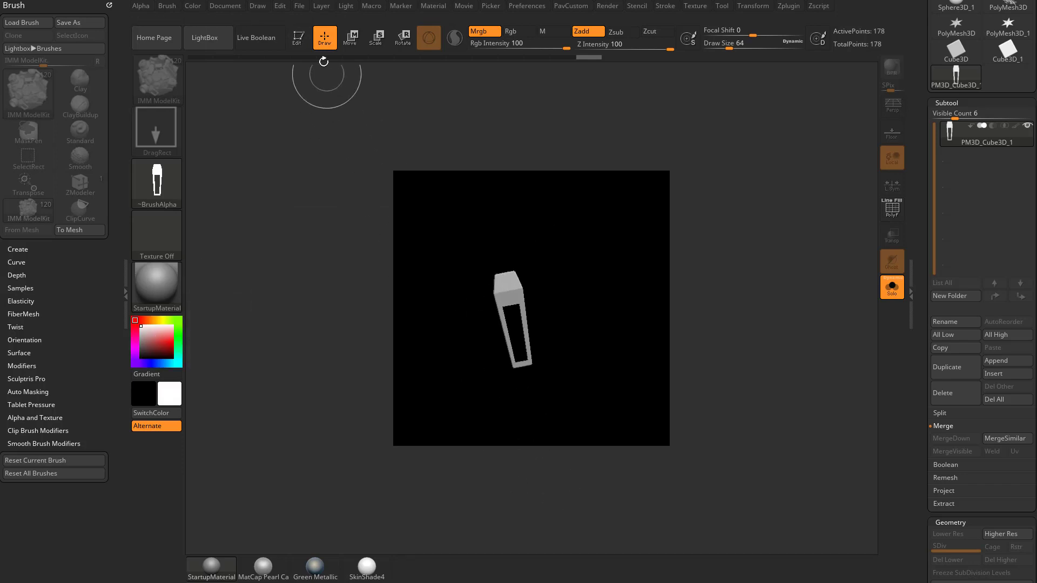
left_click(299, 38)
left_click_drag(601, 300, 638, 342, "shift")
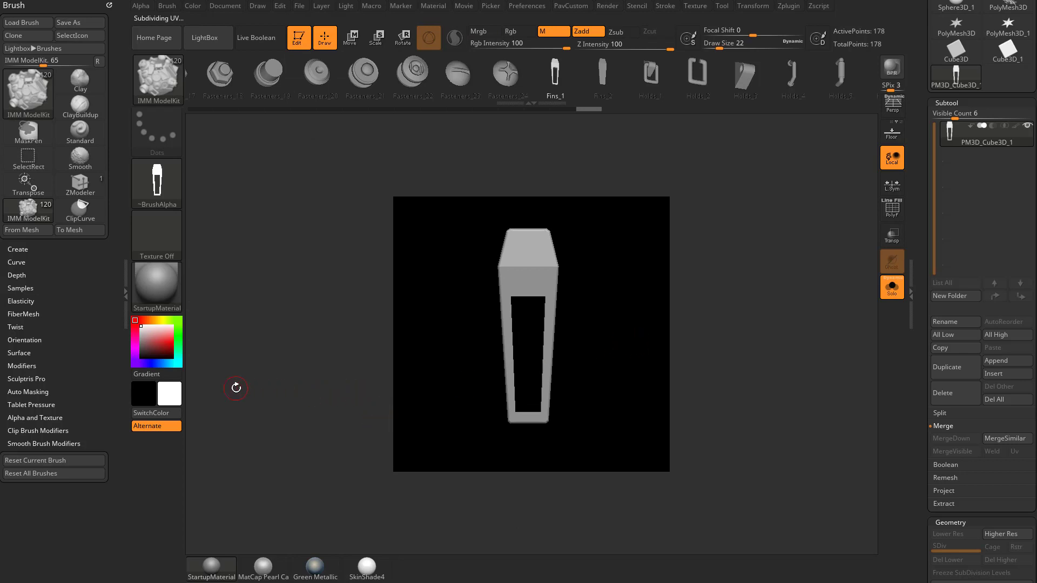
Step: With the Flat Color material applied, grab the document as a texture and convert that texture into an alpha
left_click(160, 277)
left_click(224, 432)
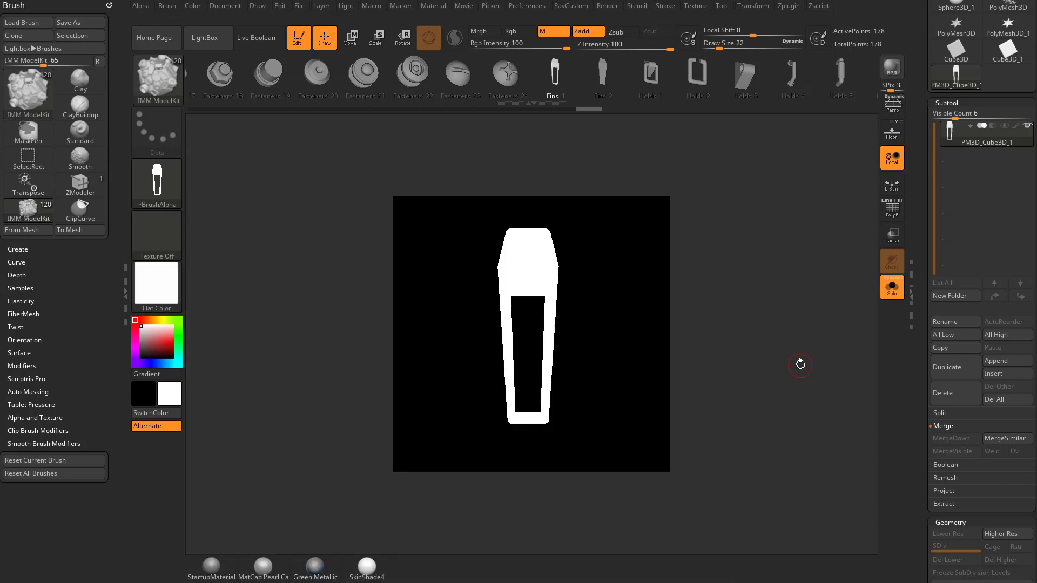
left_click(173, 235)
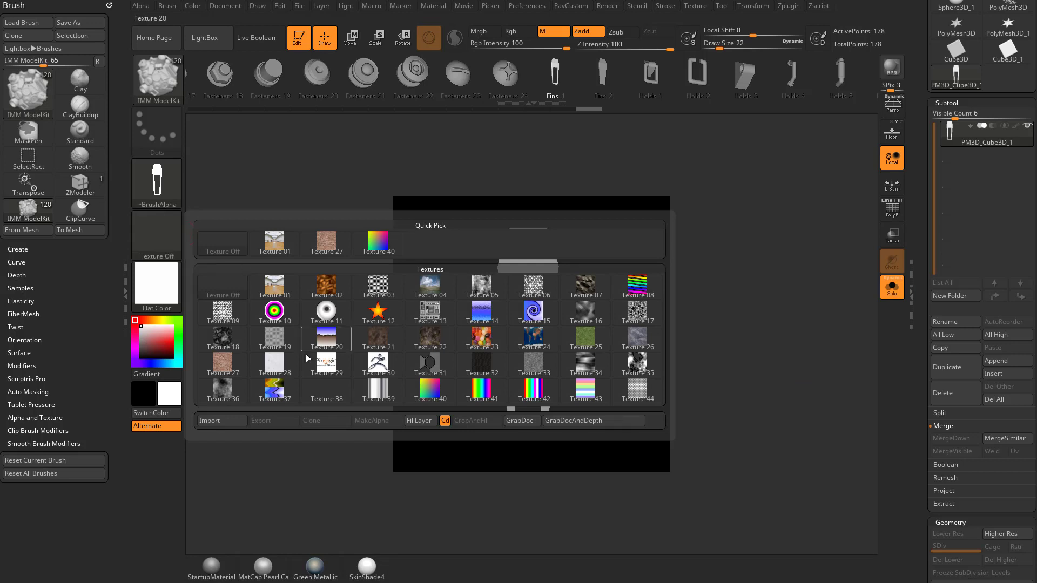
left_click(525, 421)
left_click(169, 231)
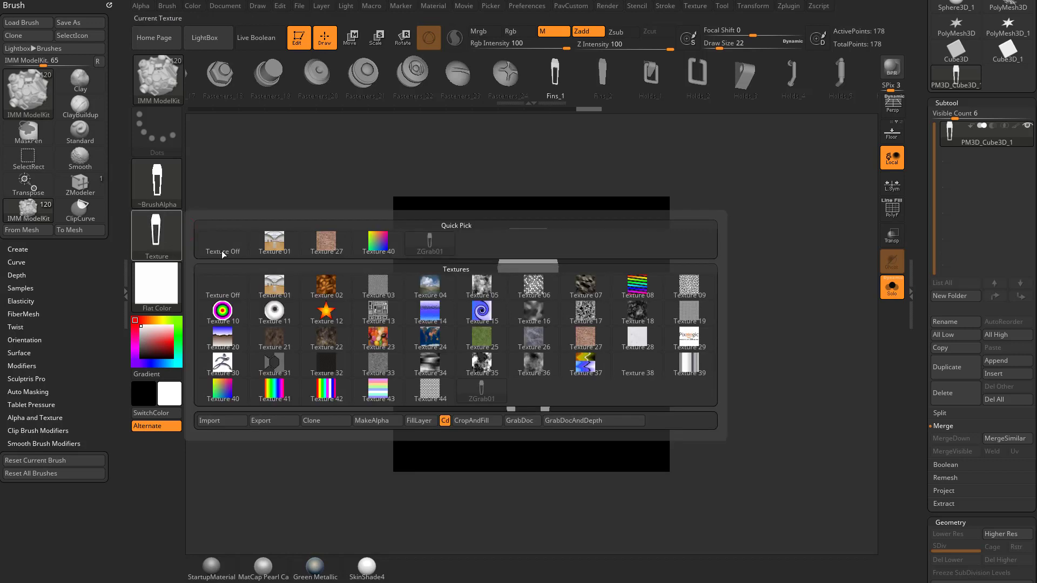
left_click(384, 422)
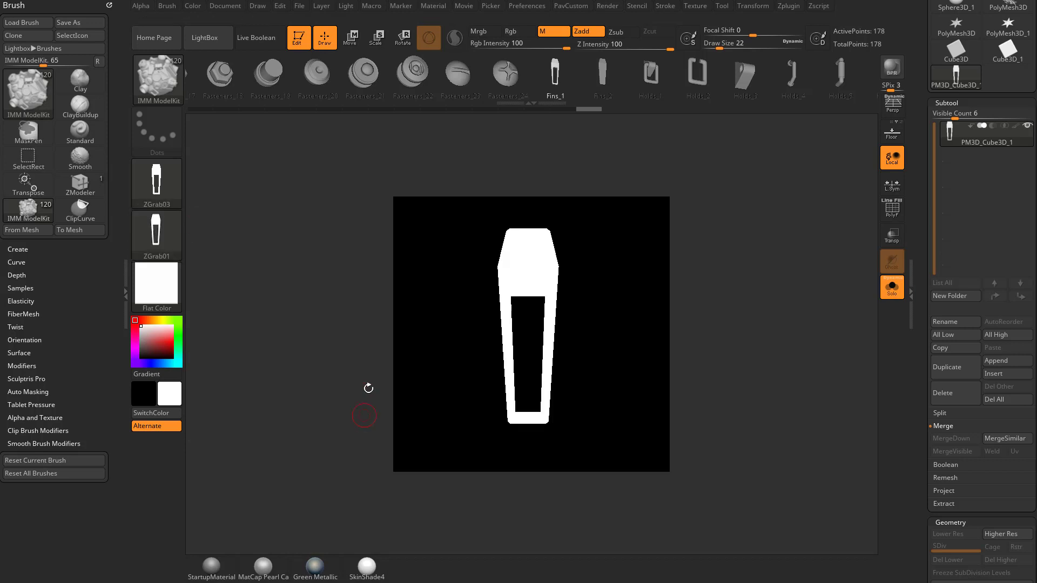
Step: Add the ZGrab03 fin alpha to Spotlight and leave Spotlight editing
left_click(164, 169)
mouse_move(139, 7)
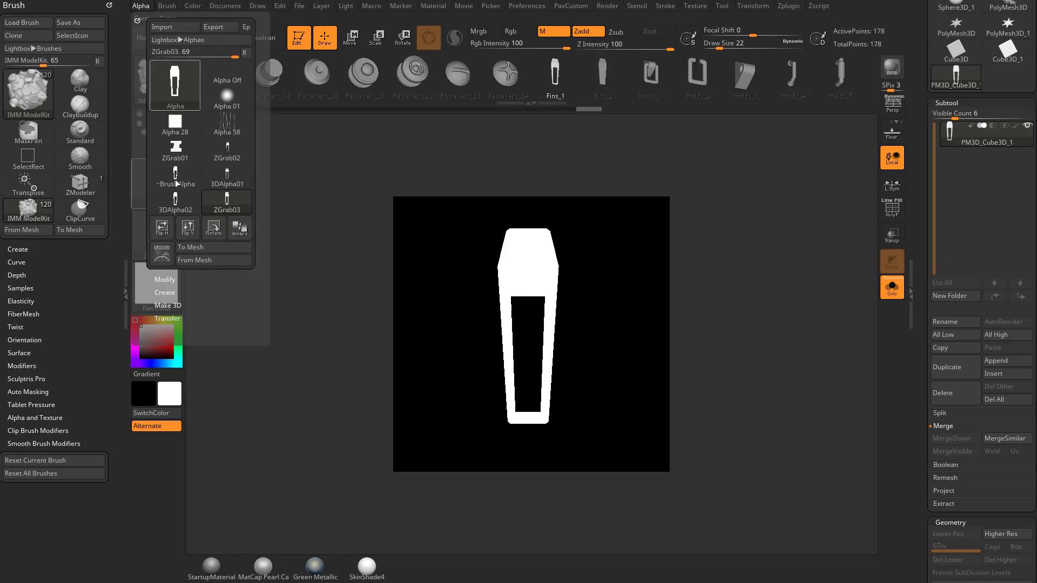
left_click(164, 253)
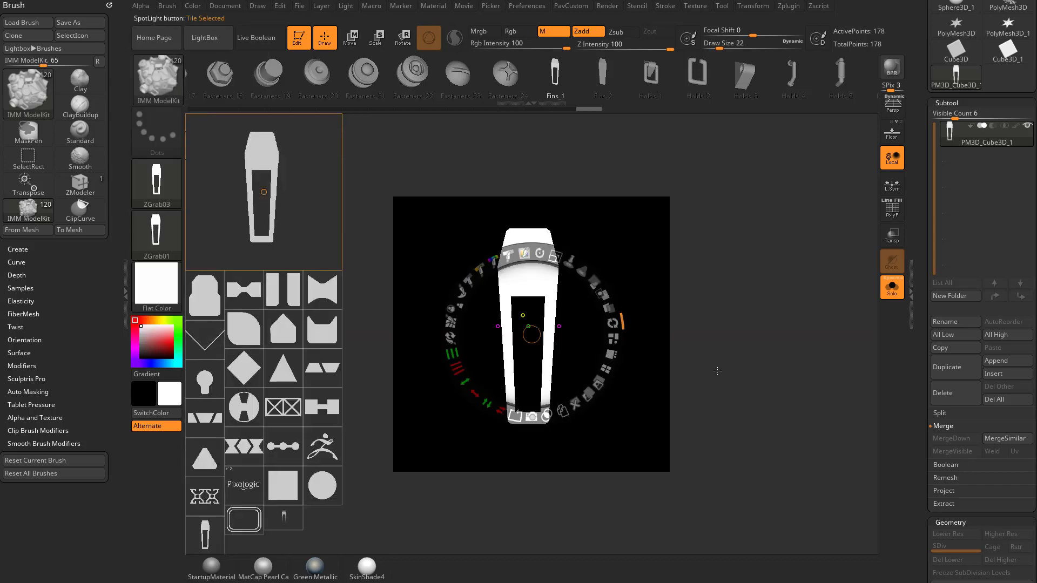
key("z")
Step: Leave Edit mode on the fin and switch from SimpleBrush to the MRGBZGrabber tool
left_click_drag(922, 294, 923, 506)
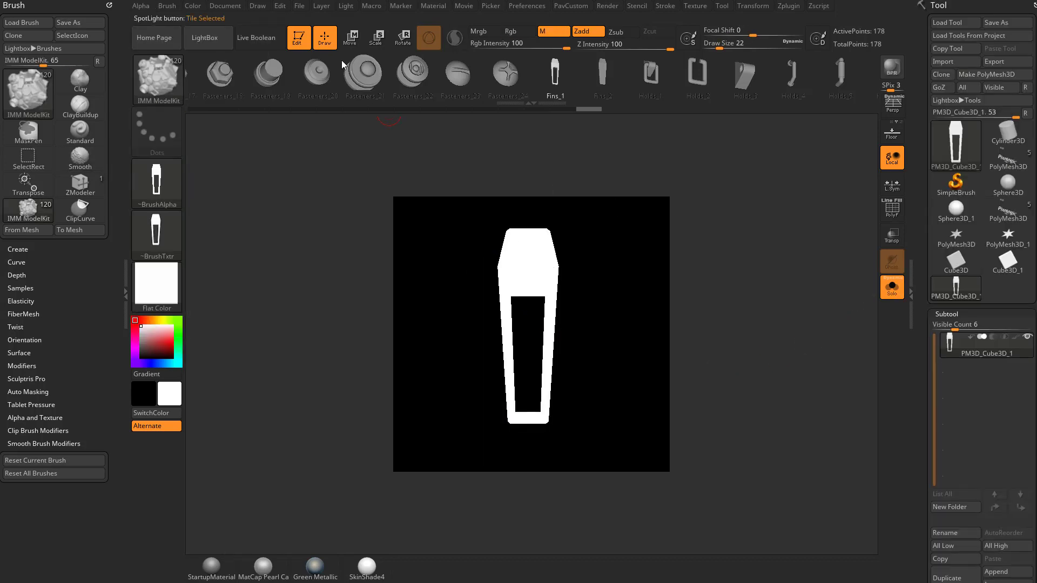
left_click(305, 37)
left_click(964, 182)
left_click(954, 139)
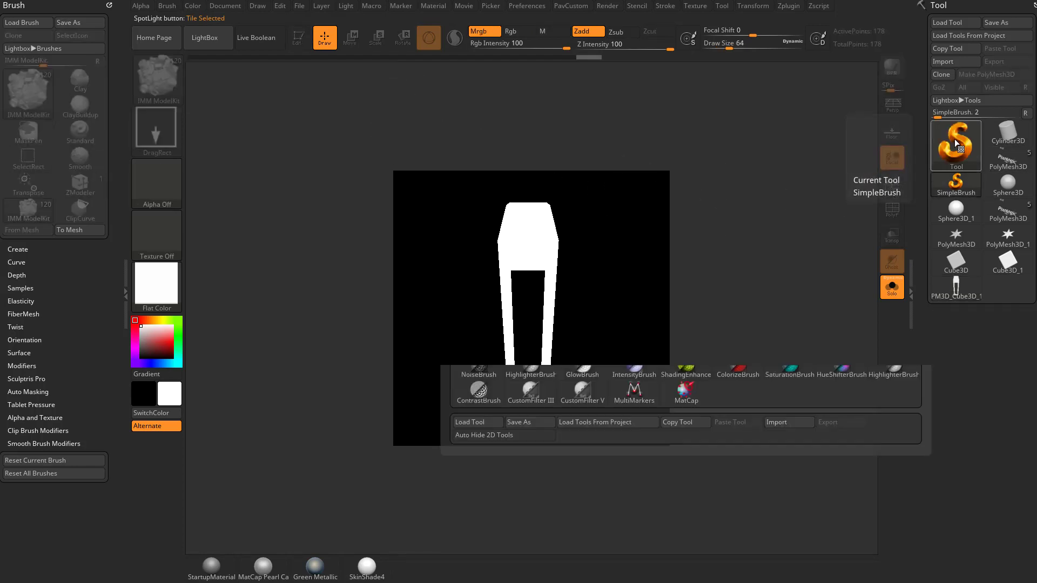
left_click(785, 338)
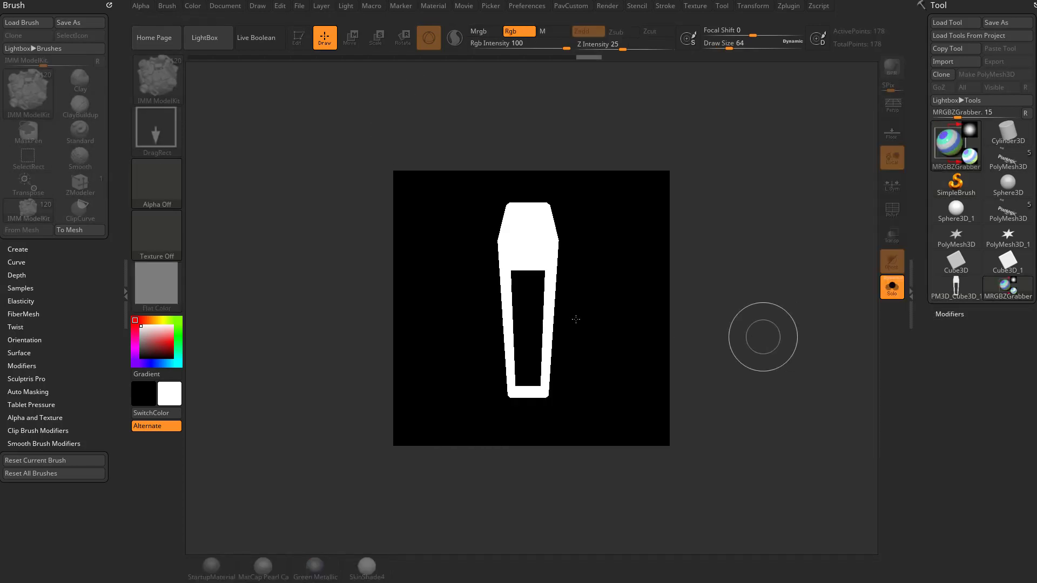
Step: Grab the whole canvas with MRGBZGrabber and make an alpha from the resulting RGBGrab01 texture
left_click_drag(393, 172, 669, 446)
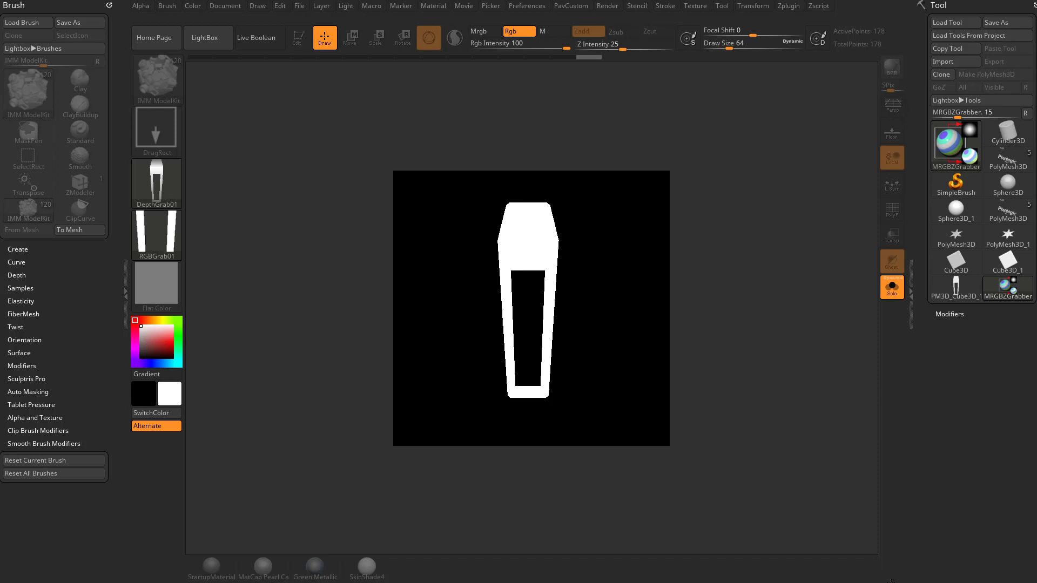
left_click(160, 232)
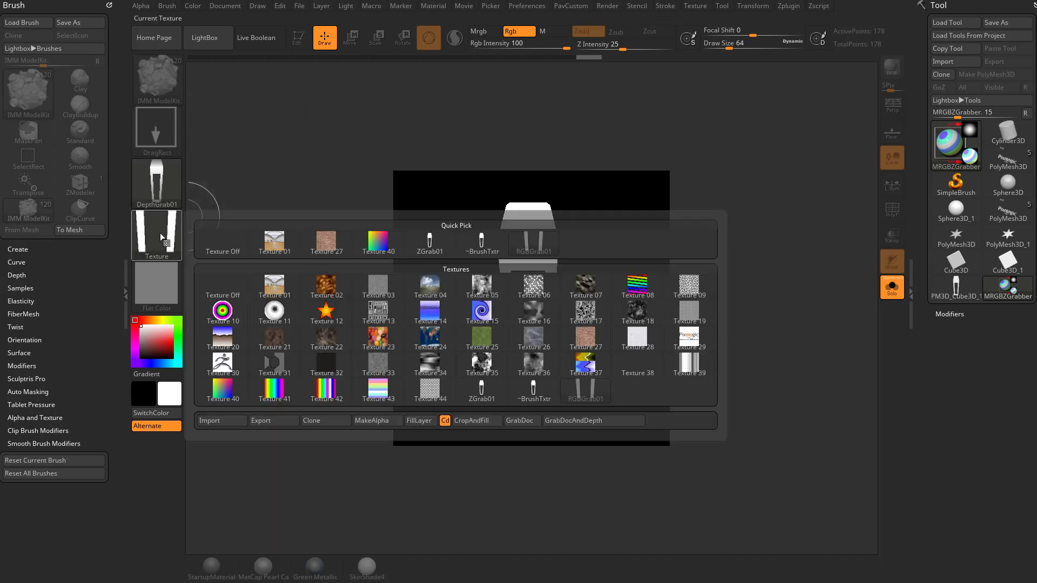
left_click(369, 420)
mouse_move(160, 190)
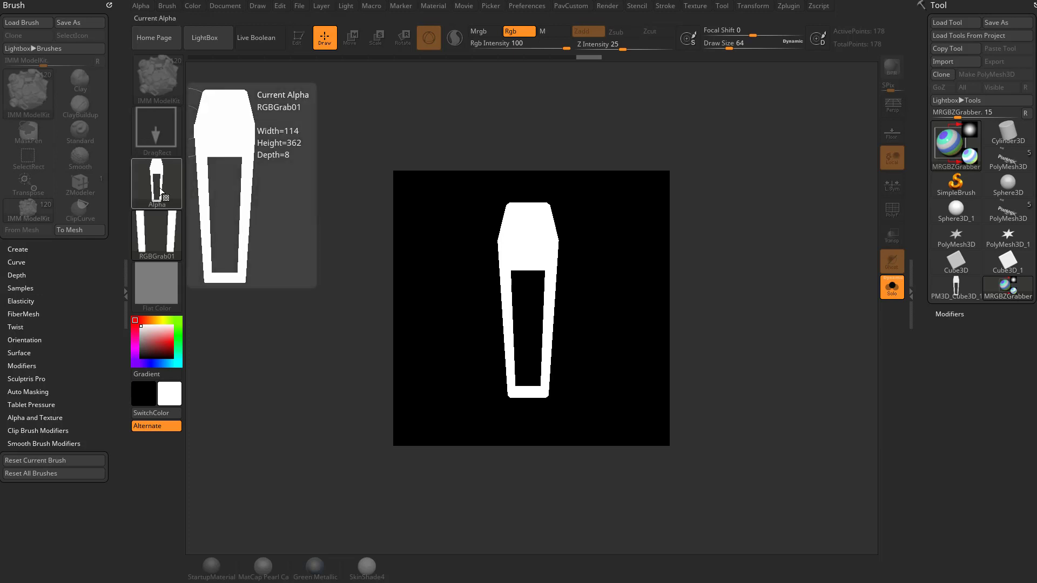
Step: Import the image Pavmike.jpg from the Desktop as a texture
left_click(695, 7)
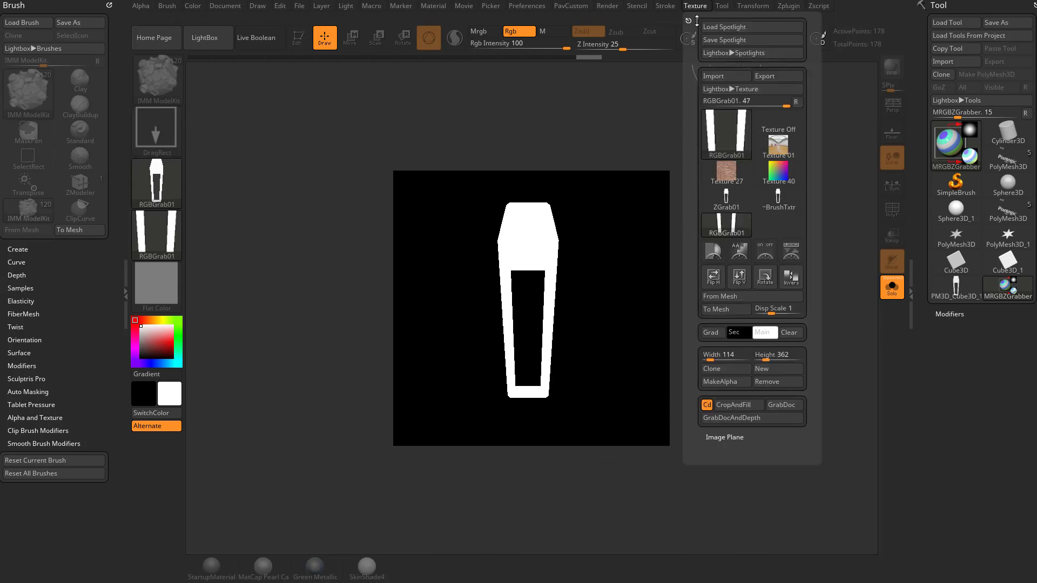
left_click(715, 76)
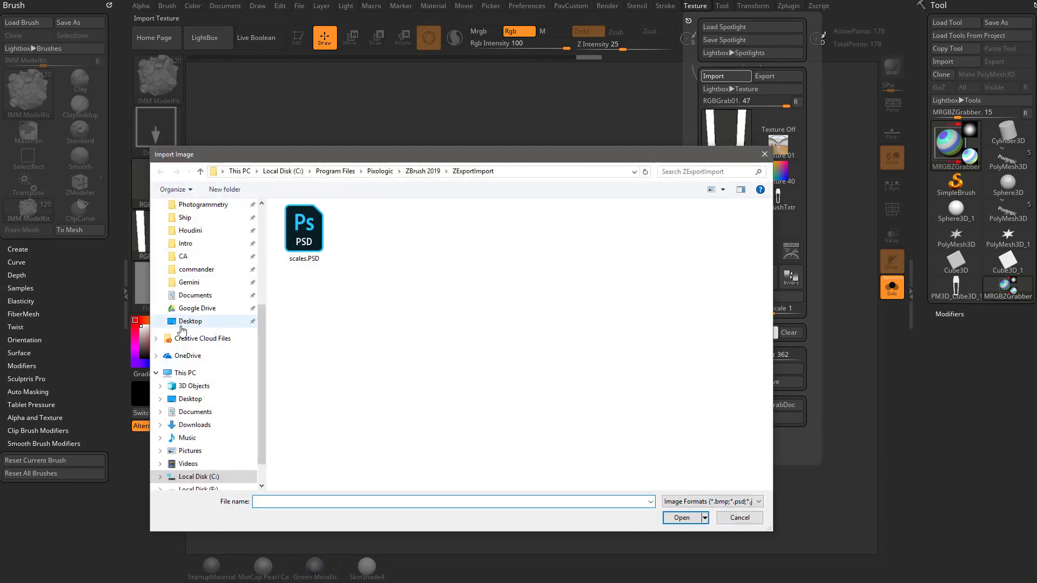
left_click(182, 324)
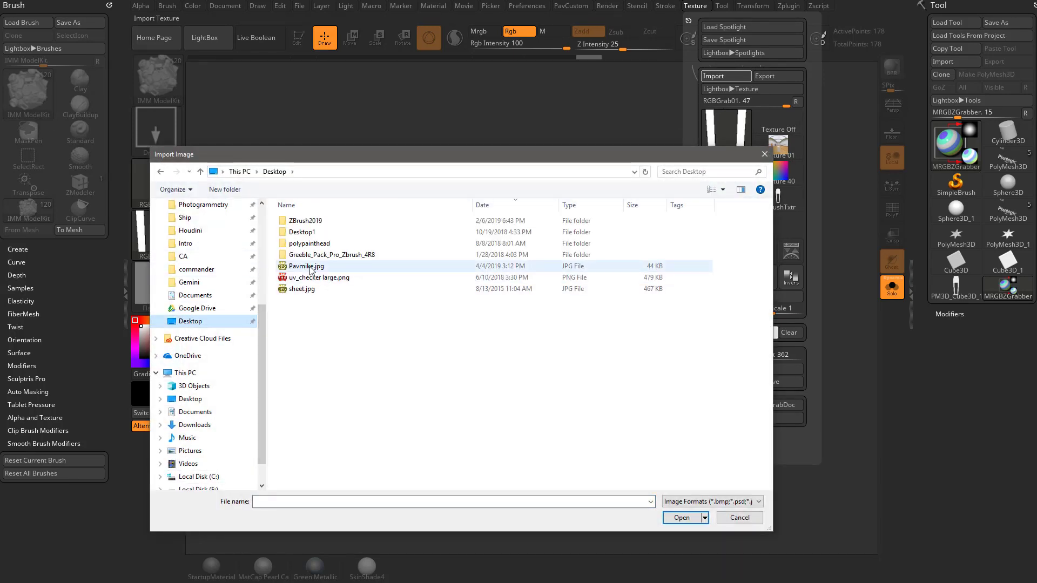
double_click(306, 267)
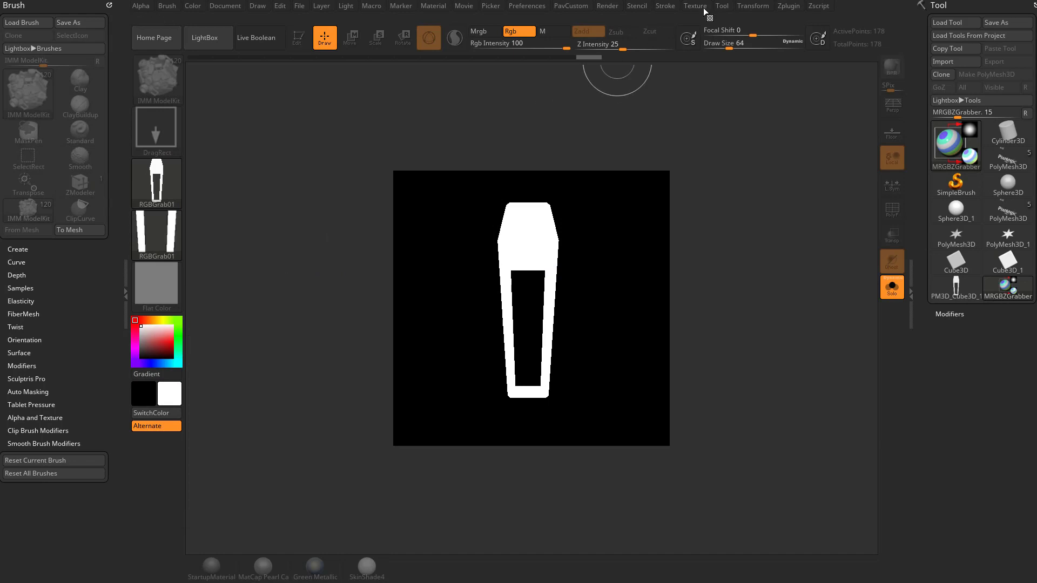
Step: Add the Pavmike texture to Spotlight, place it over the lower part of the fin, and leave Spotlight editing
left_click(702, 6)
left_click(759, 228)
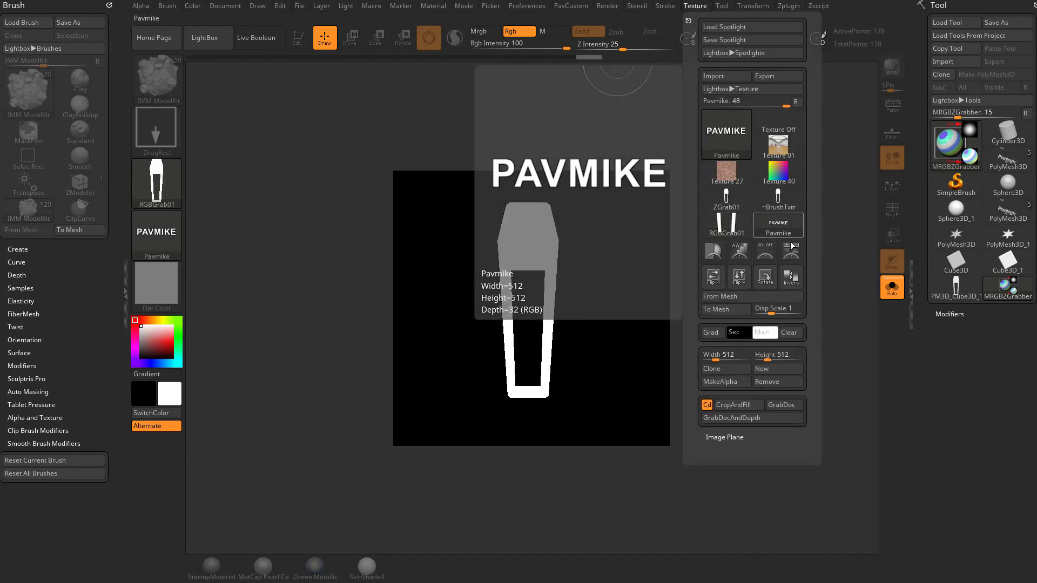
left_click(791, 249)
left_click_drag(530, 300, 556, 378)
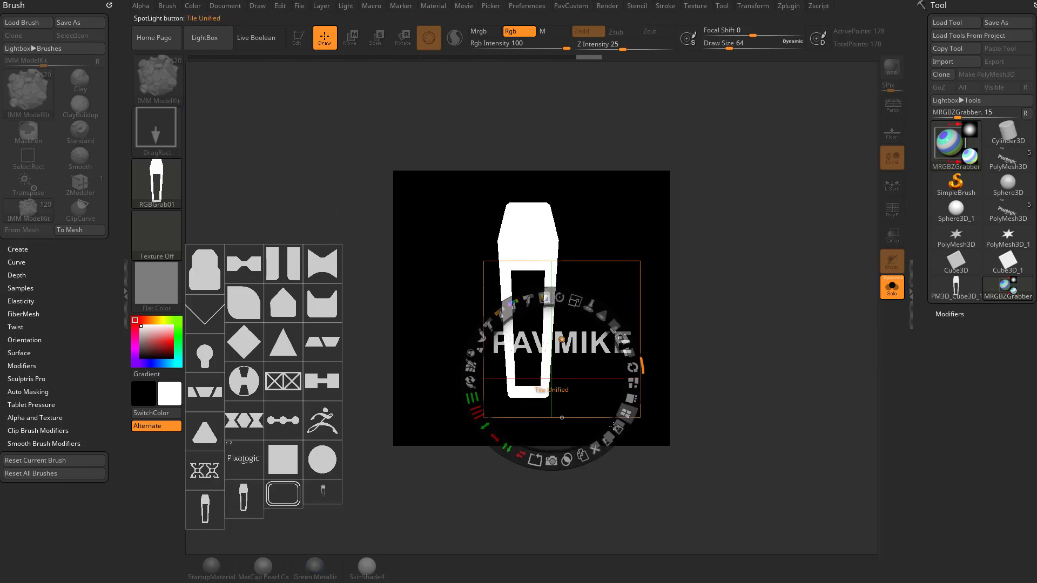
key("z")
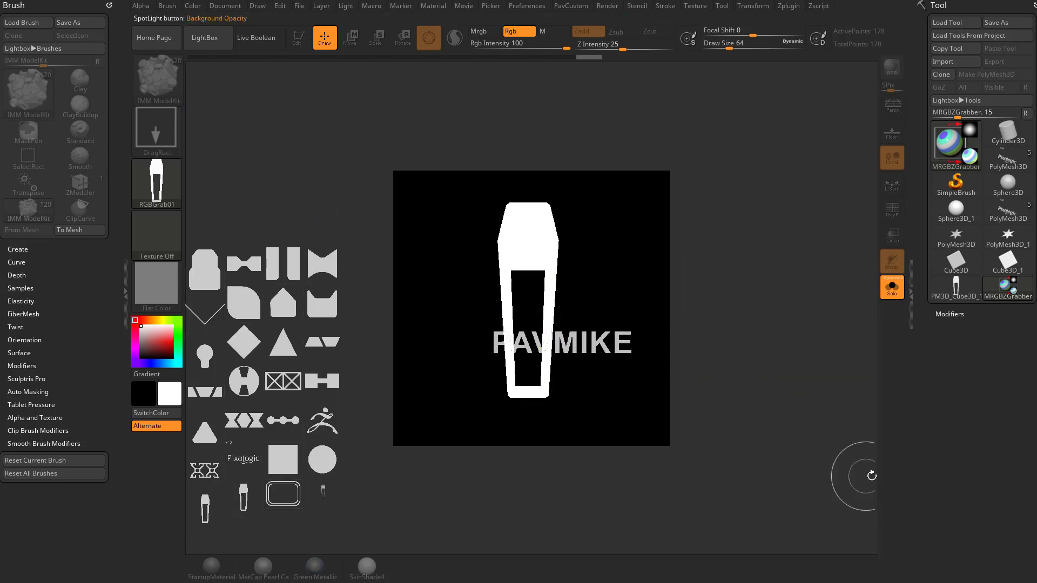